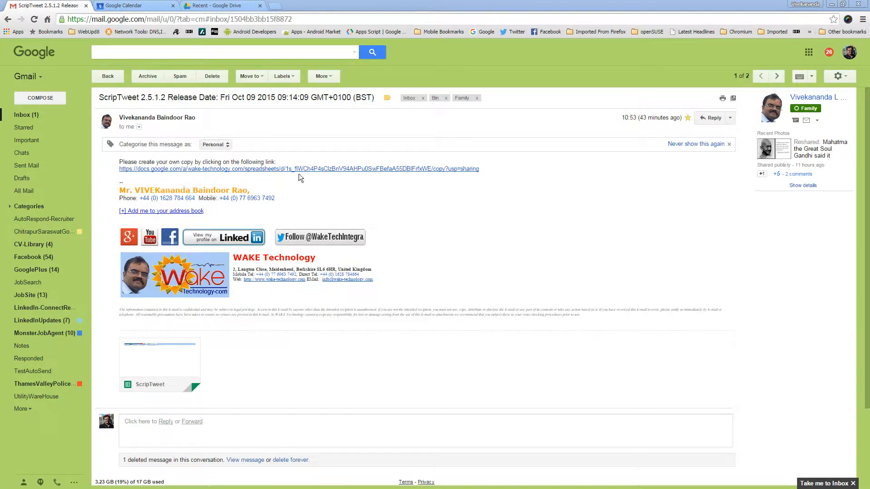
# Follow the emailed docs.google.com link and make a copy of the ScripTweet spreadsheet
pyautogui.click(325, 172)
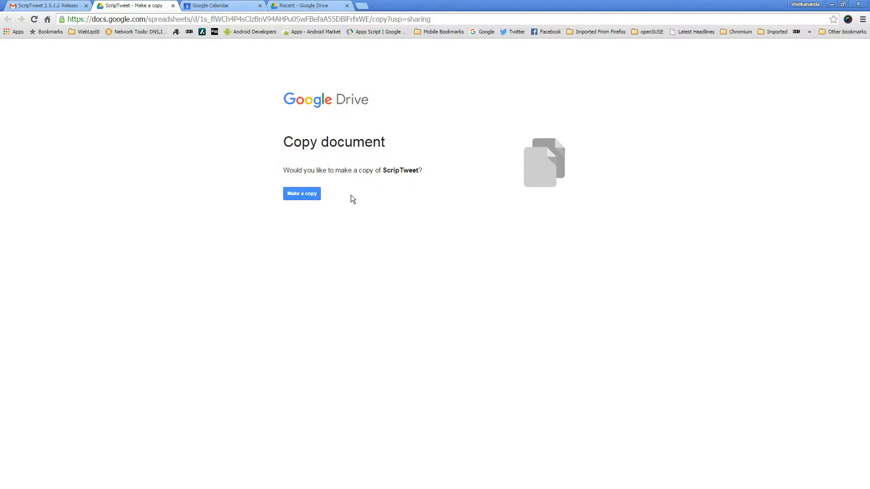
pyautogui.click(302, 195)
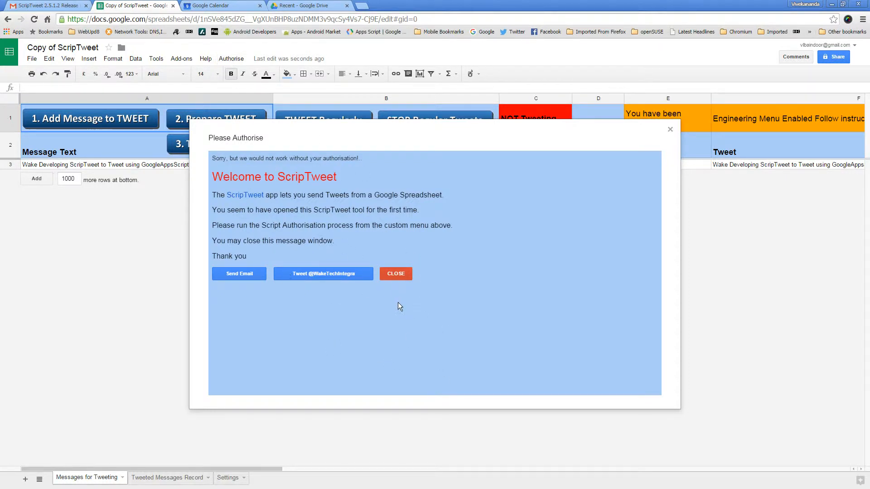
# Close the Please Authorise welcome notice on Copy of ScripTweet
pyautogui.click(400, 275)
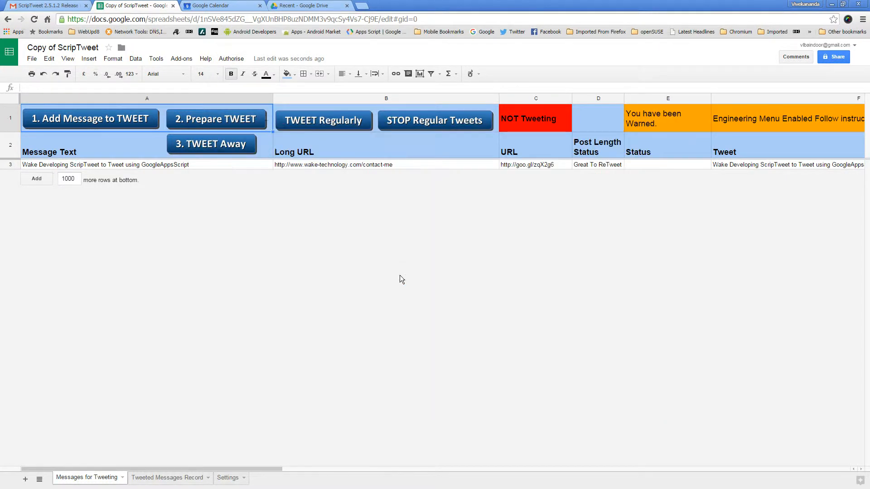
# Run Authorise > Authorise this app and continue past the Authorisation Required notice
pyautogui.click(232, 60)
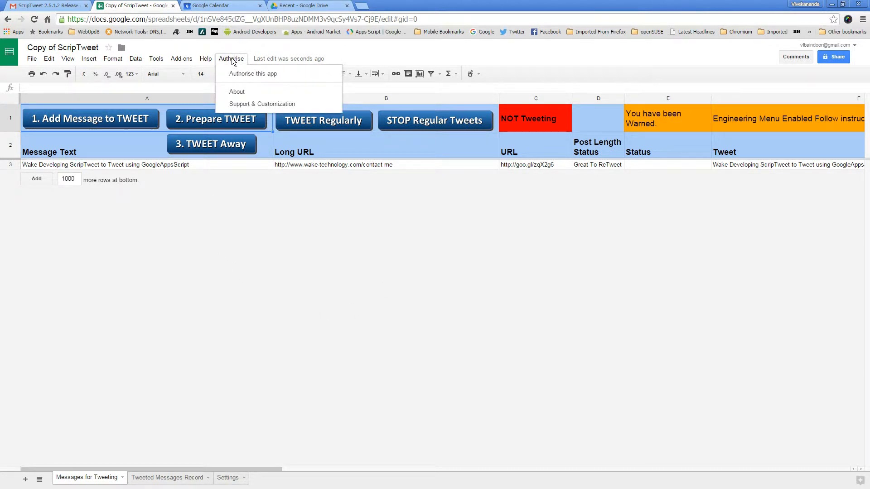
pyautogui.click(247, 77)
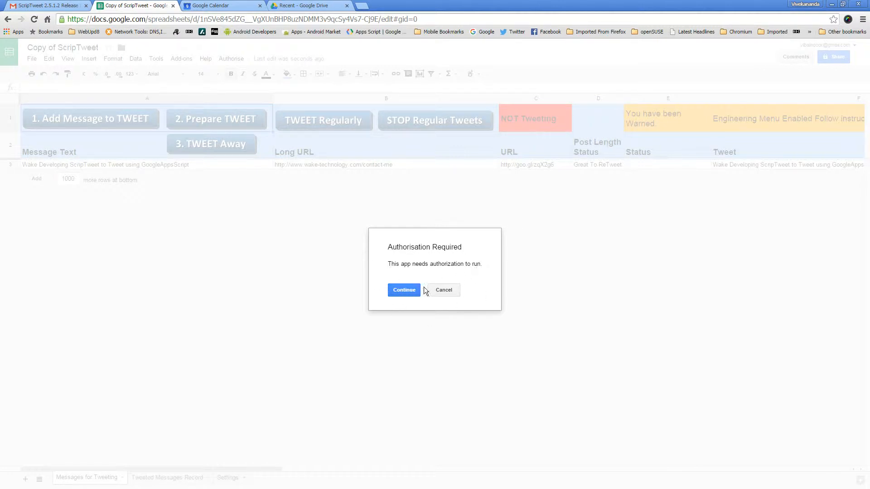
pyautogui.click(401, 291)
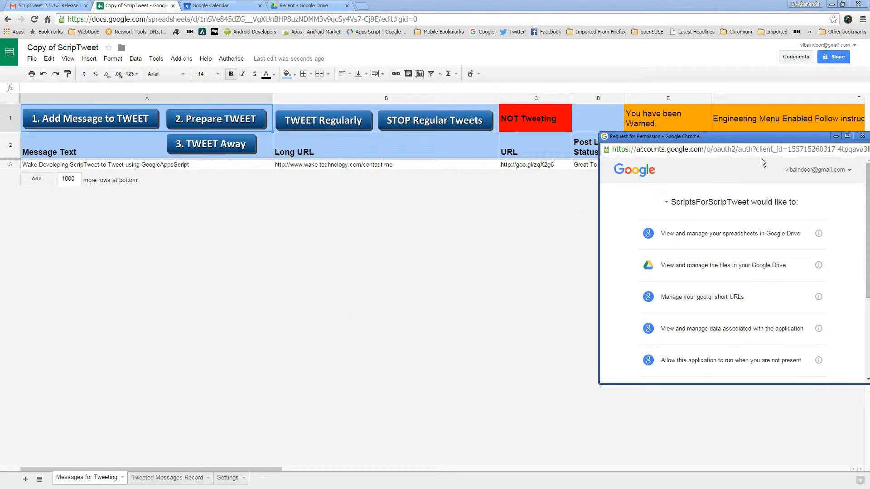
# Enlarge the ScriptsForScripTweet permission request to review it, then allow all requested access
pyautogui.moveTo(768, 135); pyautogui.dragTo(423, 92)
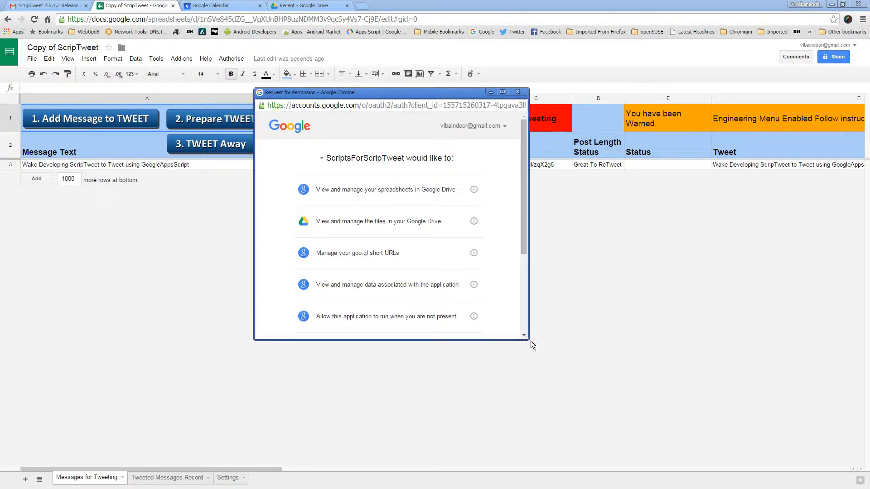
pyautogui.moveTo(529, 338); pyautogui.dragTo(666, 482)
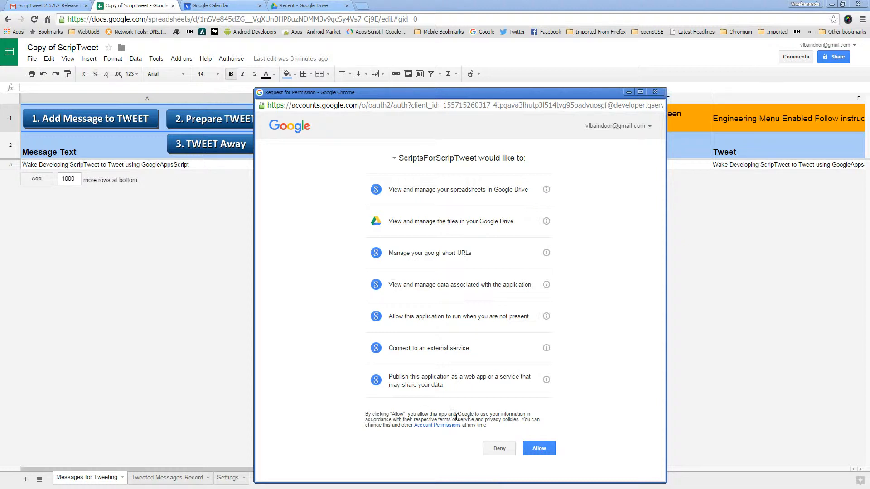
pyautogui.click(544, 449)
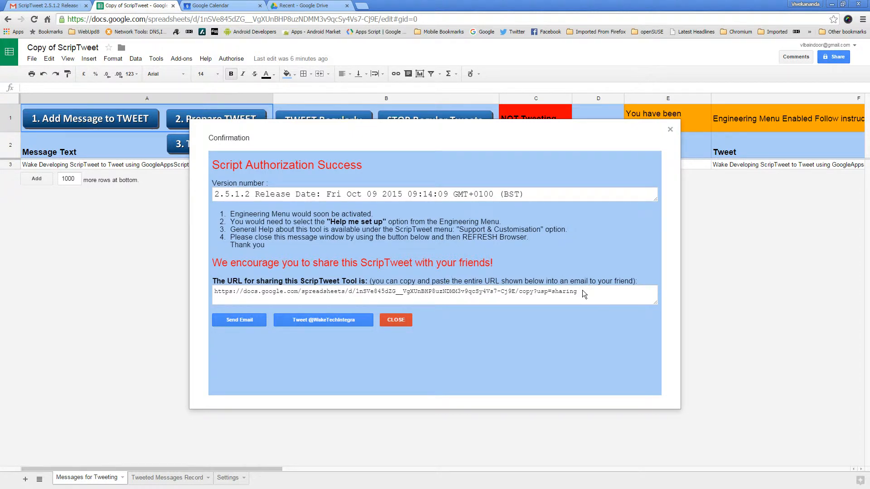
# Look over the sharing URL, then close the Script Authorization Success confirmation
pyautogui.moveTo(588, 290); pyautogui.dragTo(216, 298)
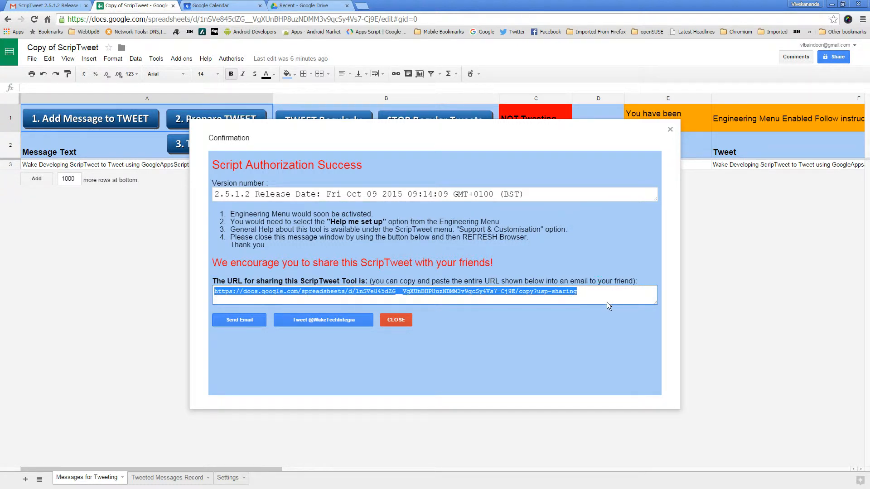
pyautogui.click(584, 293)
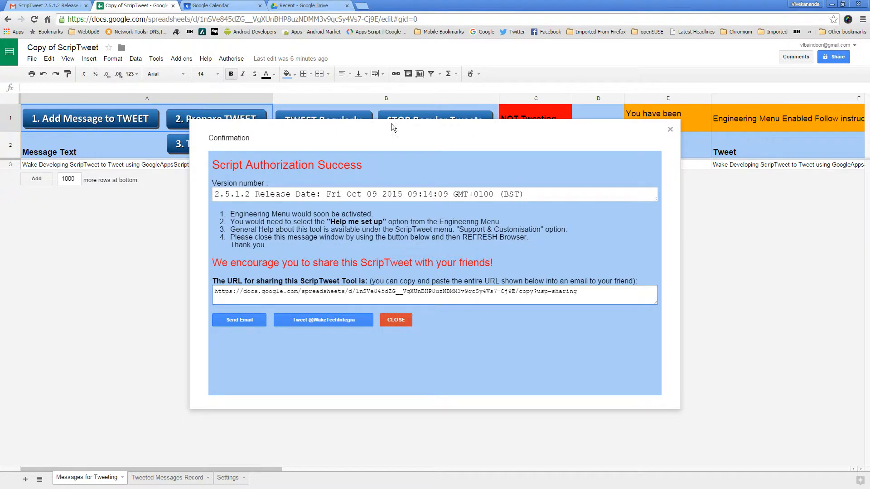
pyautogui.click(401, 319)
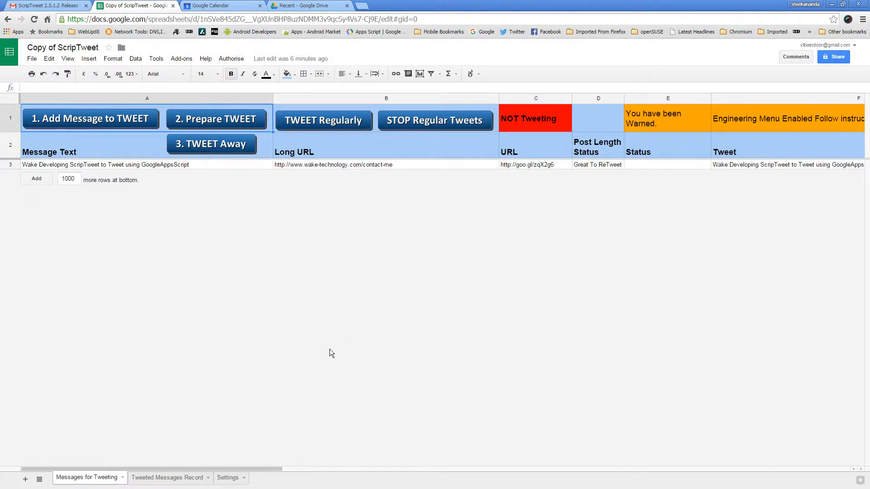
# Reload Copy of ScripTweet so the ScripTweet 2.5.1.2 and Engineering menus appear
pyautogui.click(34, 20)
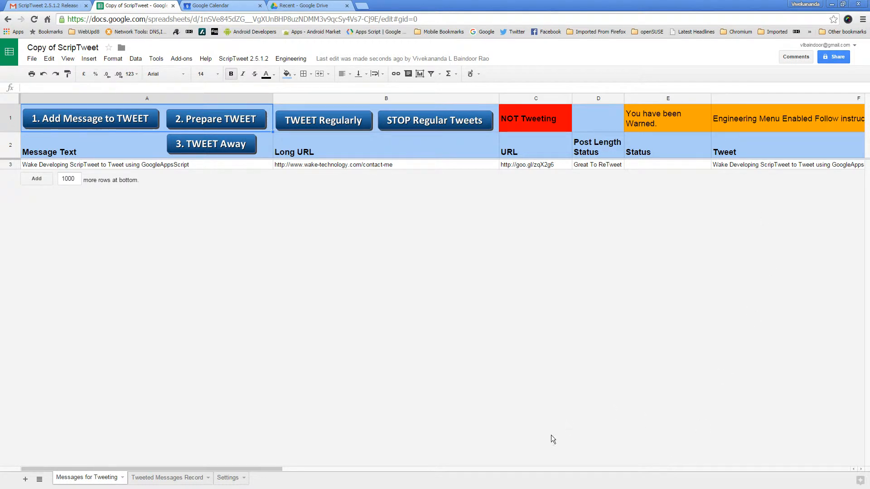
pyautogui.moveTo(277, 469); pyautogui.dragTo(388, 467)
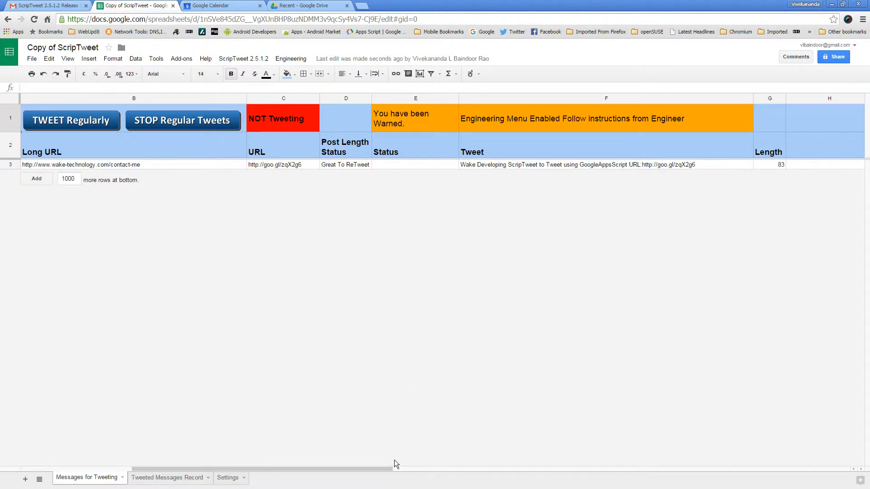
pyautogui.moveTo(386, 469); pyautogui.dragTo(190, 475)
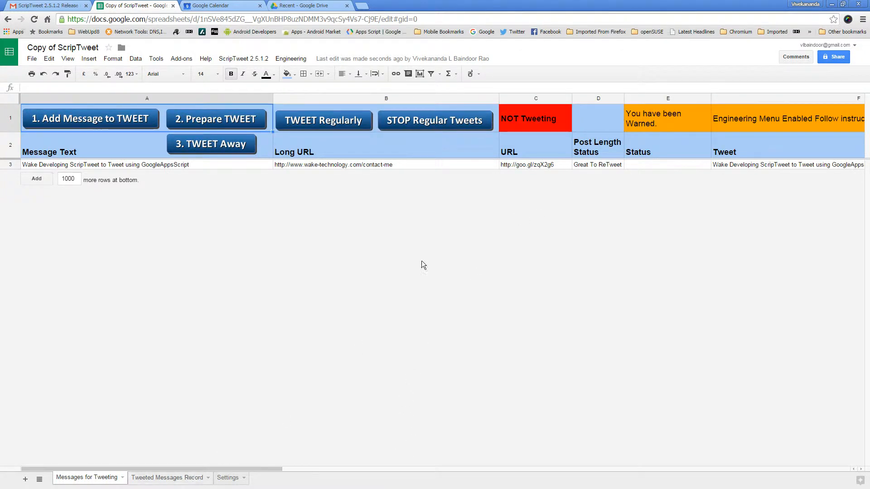
# Launch Engineering > [Engr] Help me set up and open apps.twitter.com in a new tab
pyautogui.click(296, 59)
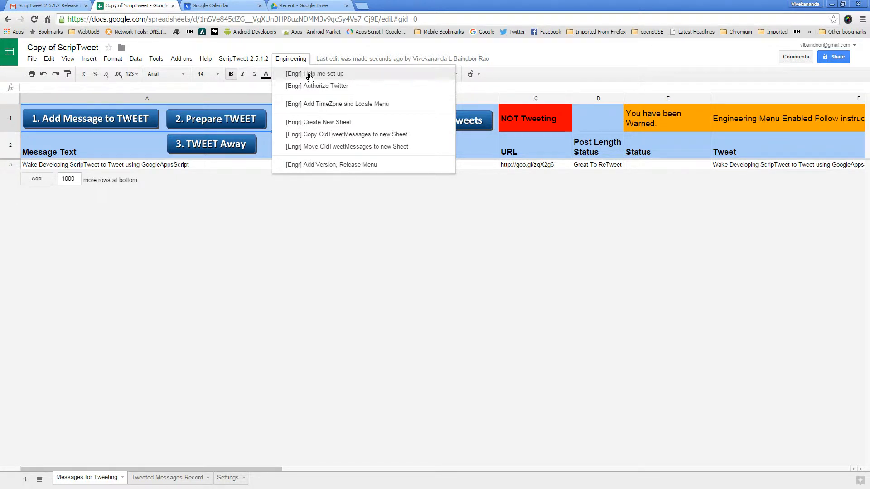
pyautogui.click(336, 75)
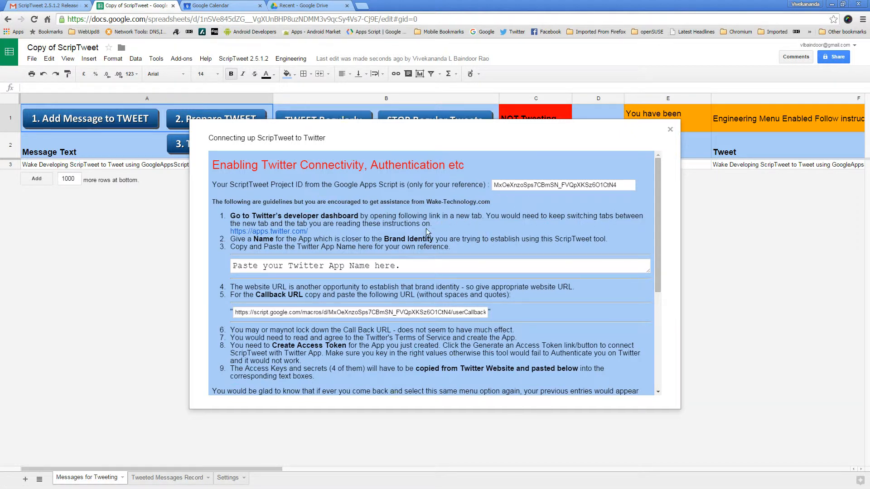
pyautogui.rightClick(287, 235)
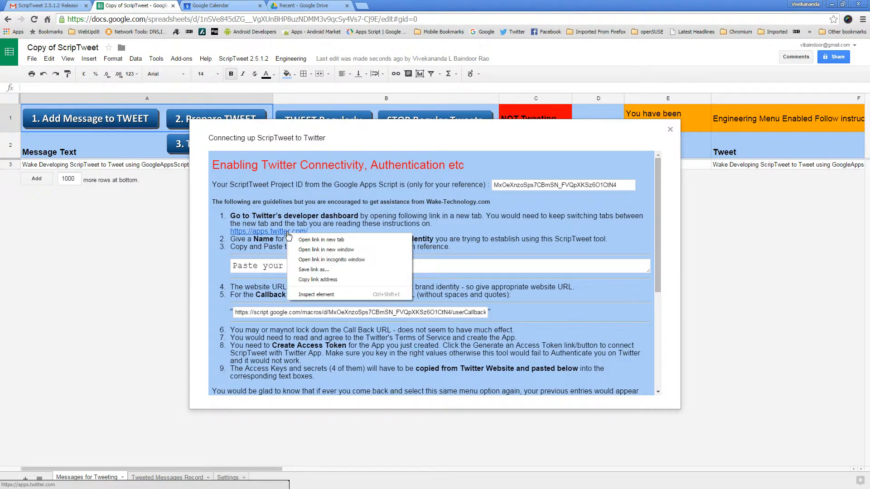
pyautogui.click(336, 240)
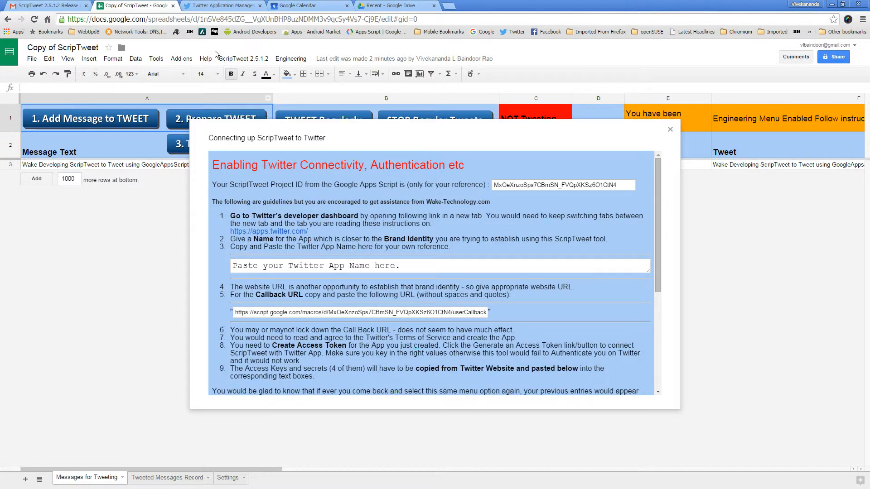
pyautogui.click(238, 7)
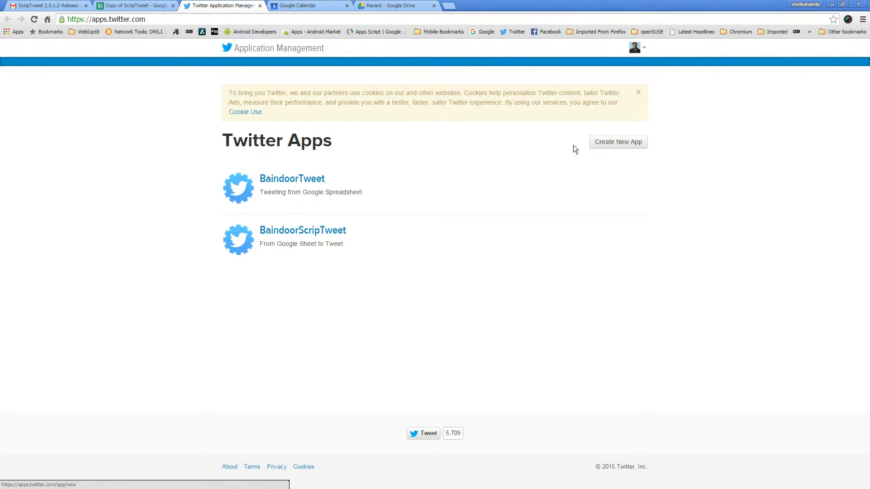
# Start a new Twitter app named VLBaindoorTweets and select the name for copying
pyautogui.click(625, 144)
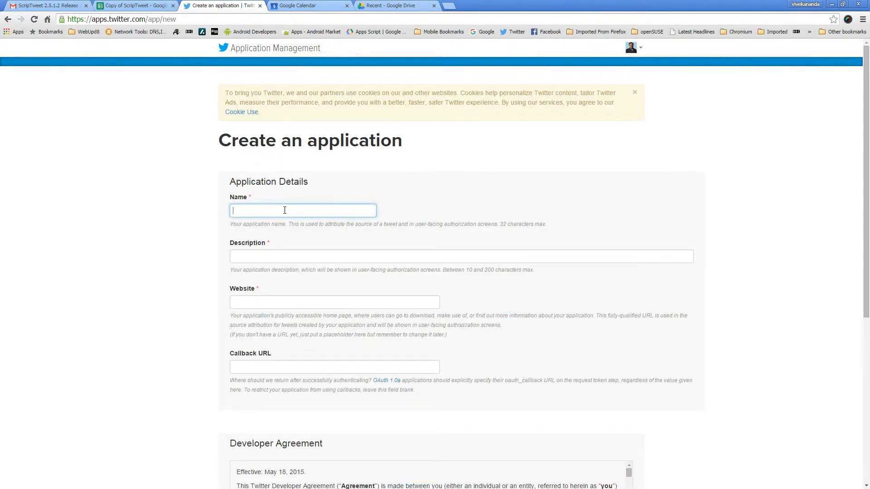
pyautogui.click(131, 7)
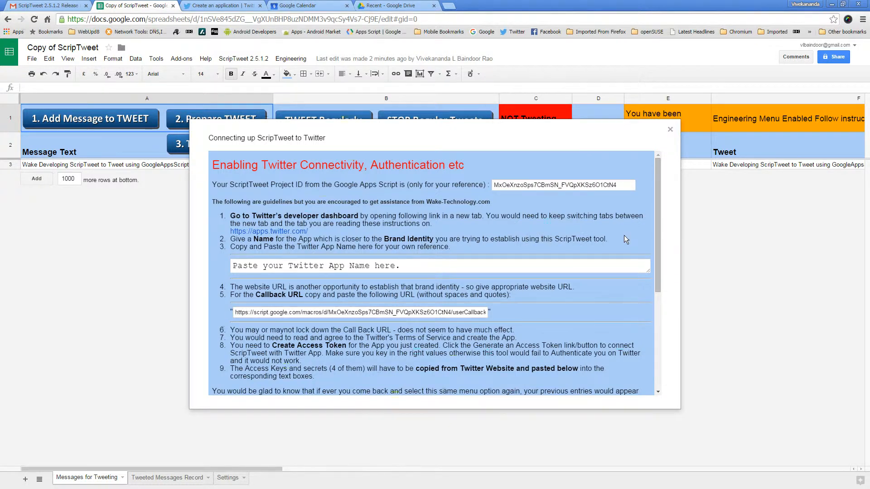
pyautogui.click(231, 6)
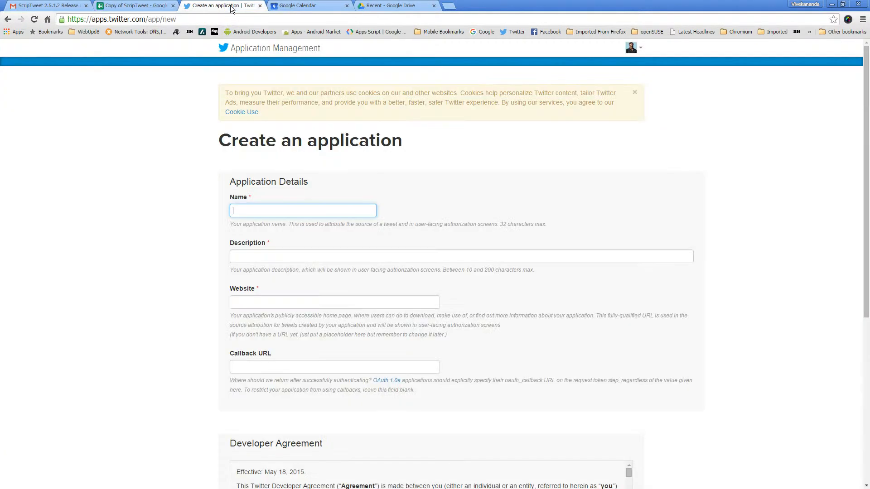
pyautogui.click(255, 212)
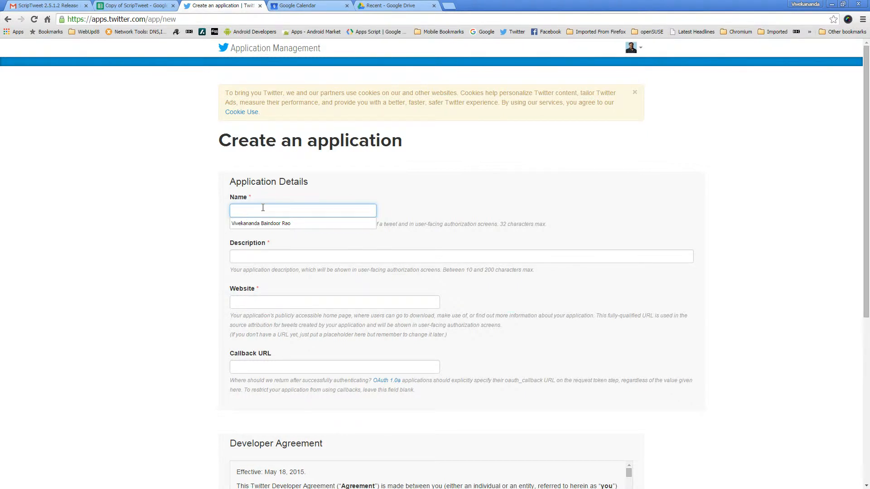
pyautogui.write('VLb')
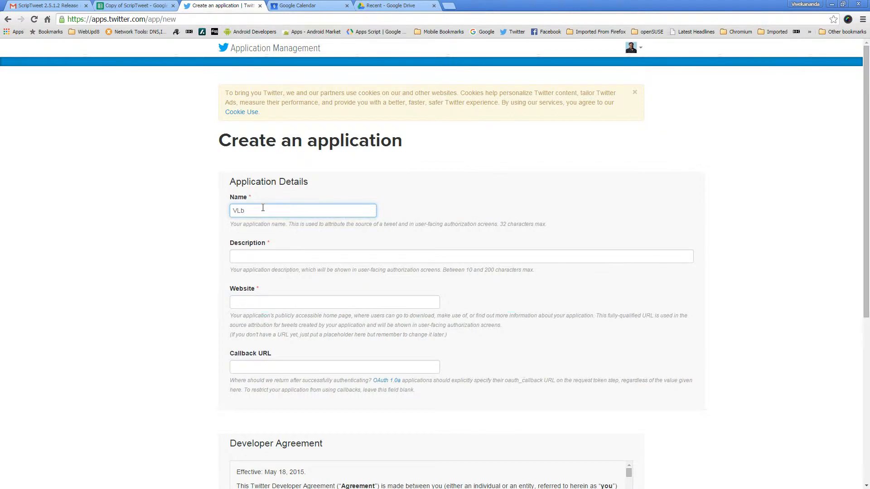
pyautogui.press('BackSpace')
pyautogui.write('BaindoorTweets')
pyautogui.moveTo(289, 210); pyautogui.dragTo(227, 211)
pyautogui.hotkey('ctrl', 'c')
pyautogui.click(305, 209)
# Paste VLBaindoorTweets over the 'Paste your Twitter App Name here.' placeholder in ScripTweet
pyautogui.click(148, 5)
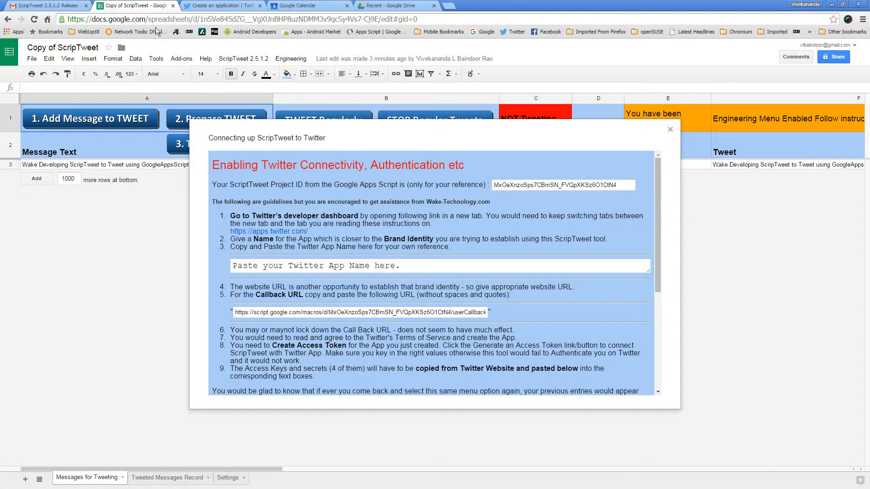
pyautogui.moveTo(401, 266); pyautogui.dragTo(227, 257)
pyautogui.hotkey('ctrl', 'v')
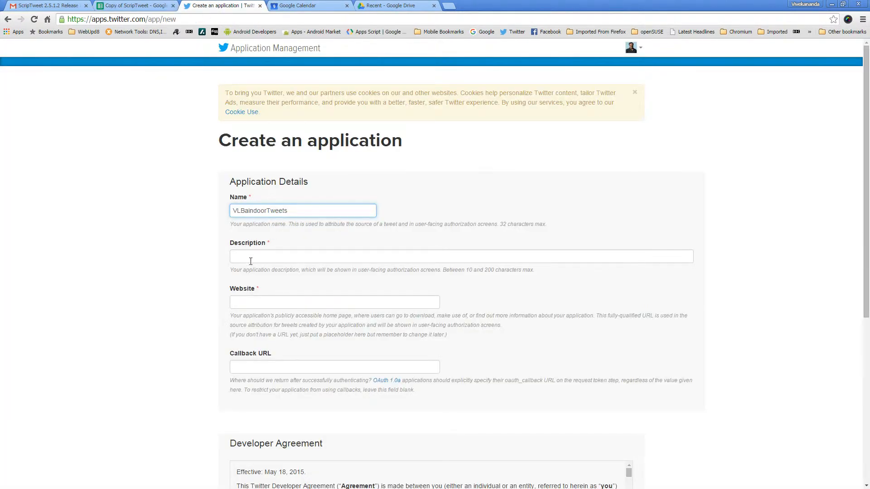
pyautogui.click(245, 301)
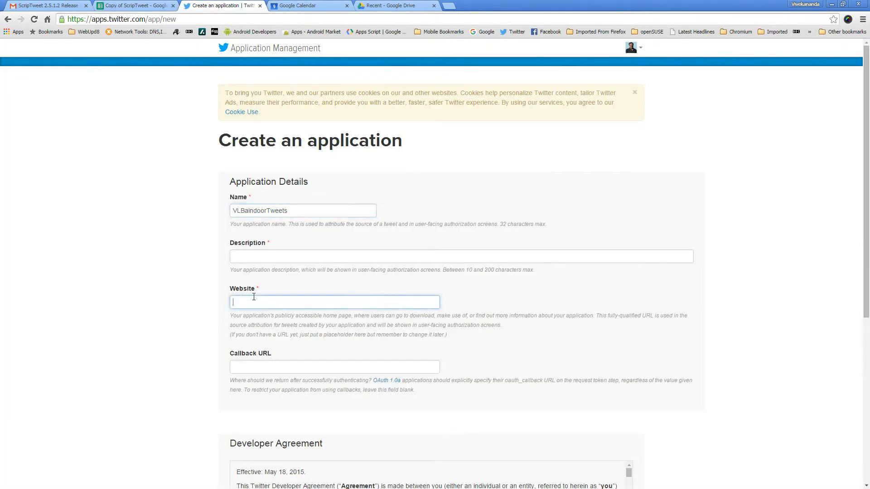
pyautogui.click(243, 254)
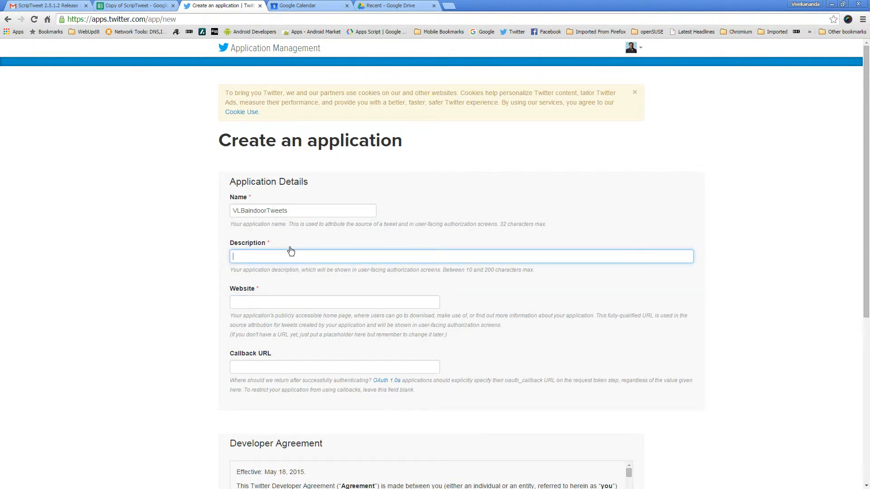
pyautogui.write('V')
pyautogui.write('Lb')
pyautogui.write('Baindoor ')
pyautogui.write('tweets')
pyautogui.write(' using ')
pyautogui.write('Google ')
pyautogui.write('A')
pyautogui.write('pp')
pyautogui.write('s ')
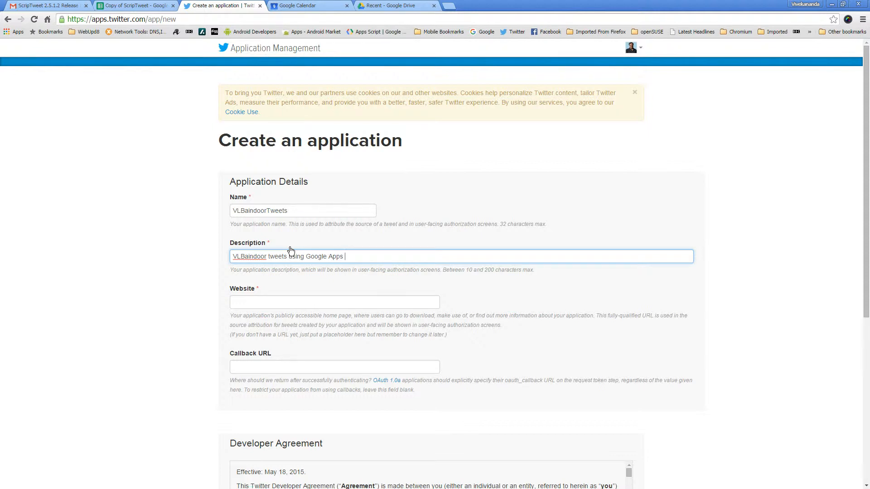
pyautogui.write('Script on a Google Spreadshee')
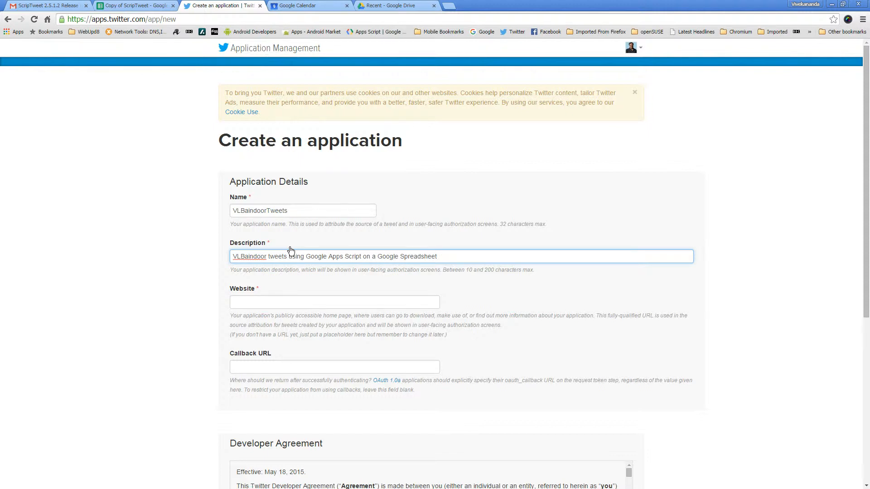
pyautogui.write('t')
pyautogui.click(267, 301)
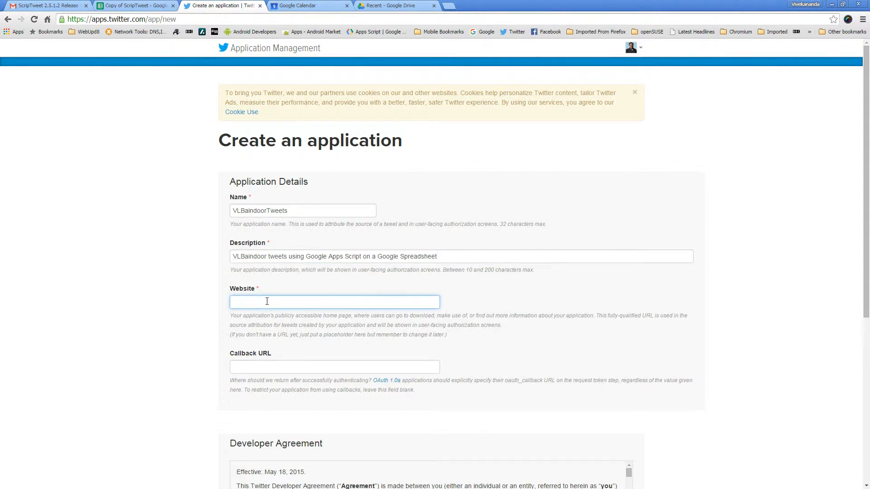
pyautogui.write('http://www.Vake-Technology.com')
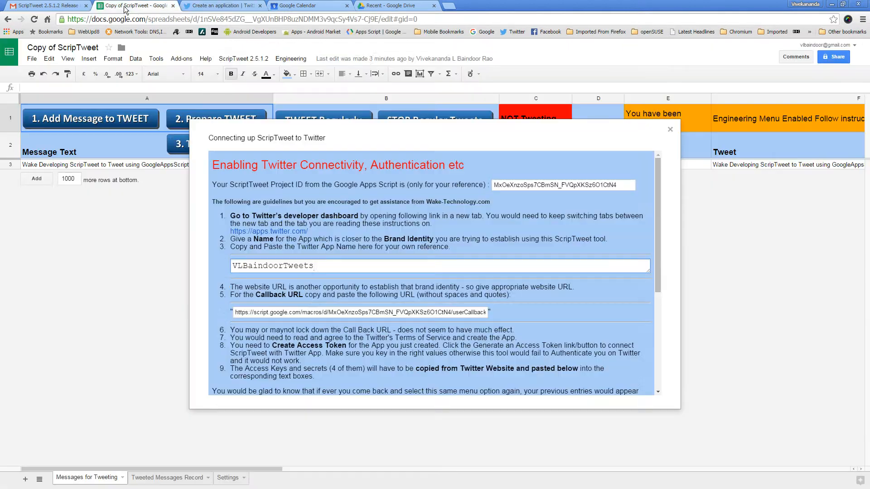
# Copy the ScripTweet callback URL ending in /userCallback from step 5 of the connection dialog
pyautogui.click(136, 6)
pyautogui.moveTo(486, 311); pyautogui.dragTo(236, 319)
pyautogui.hotkey('ctrl', 'c')
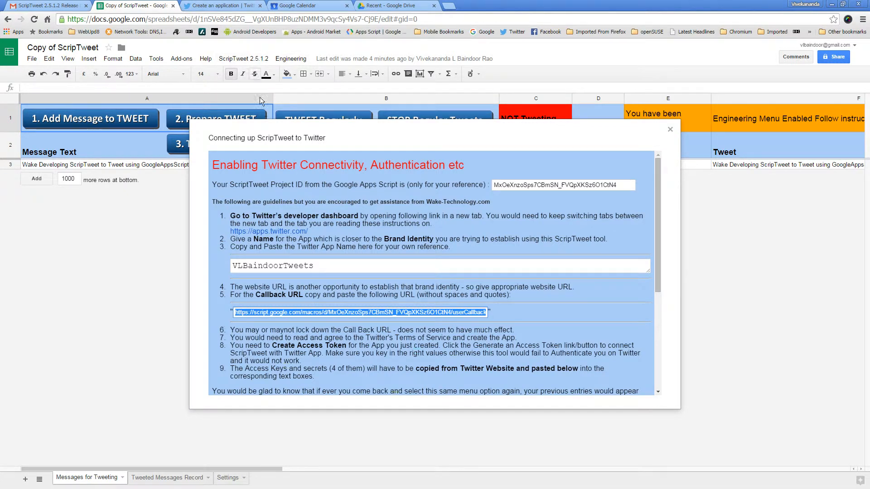
pyautogui.click(225, 9)
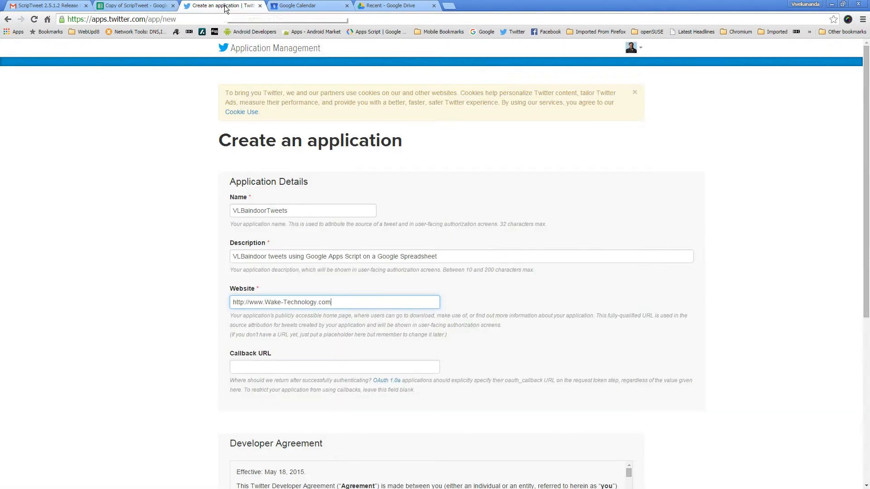
# Paste the /userCallback URL into the Twitter app's Callback URL field and check it against the dialog
pyautogui.click(251, 366)
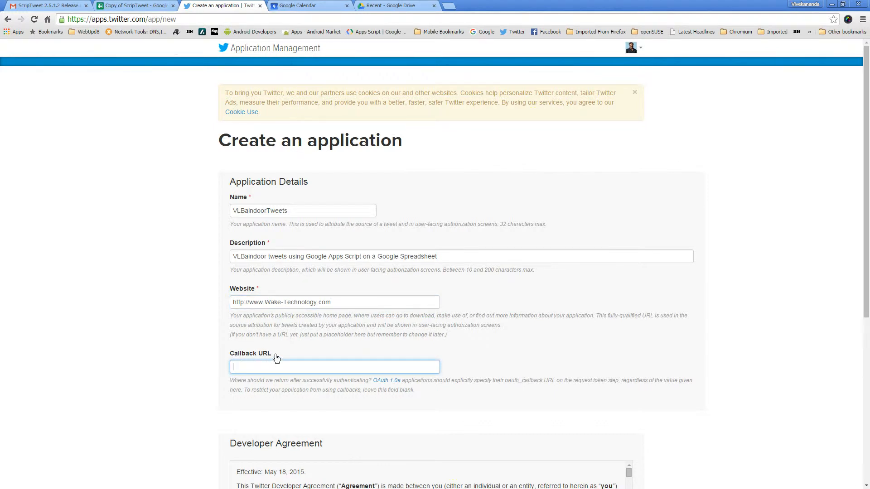
pyautogui.hotkey('ctrl', 'v')
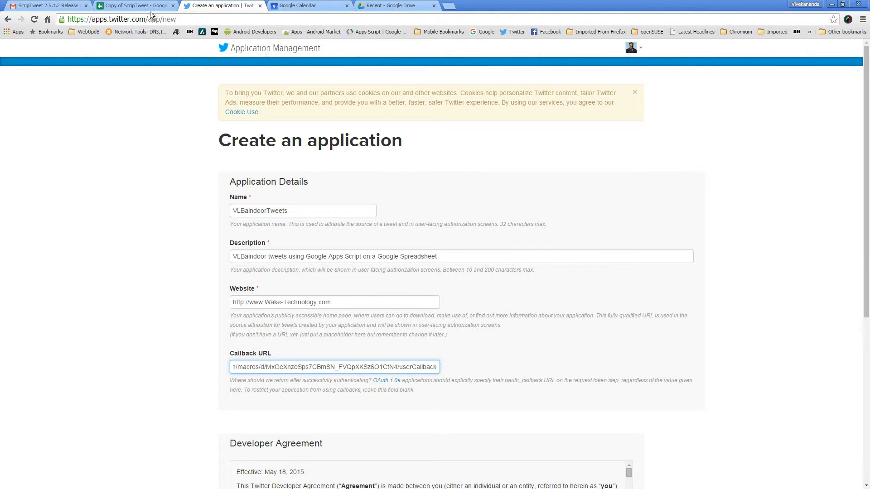
pyautogui.click(129, 6)
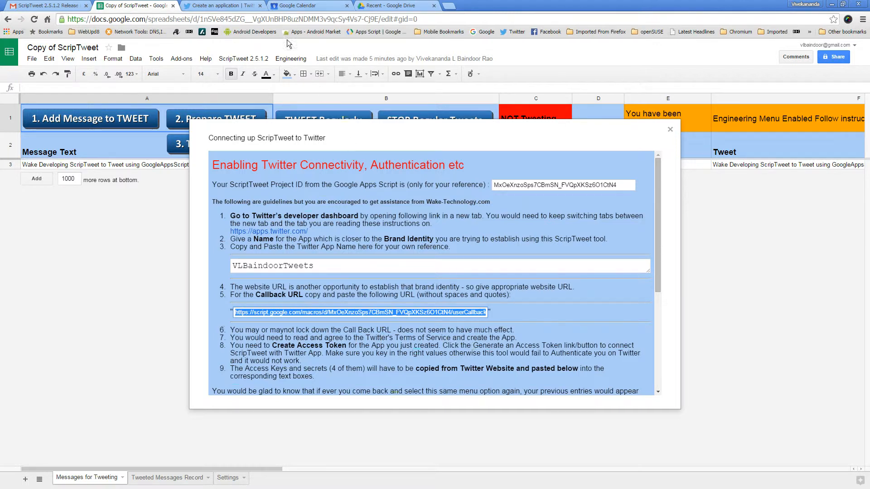
pyautogui.click(220, 6)
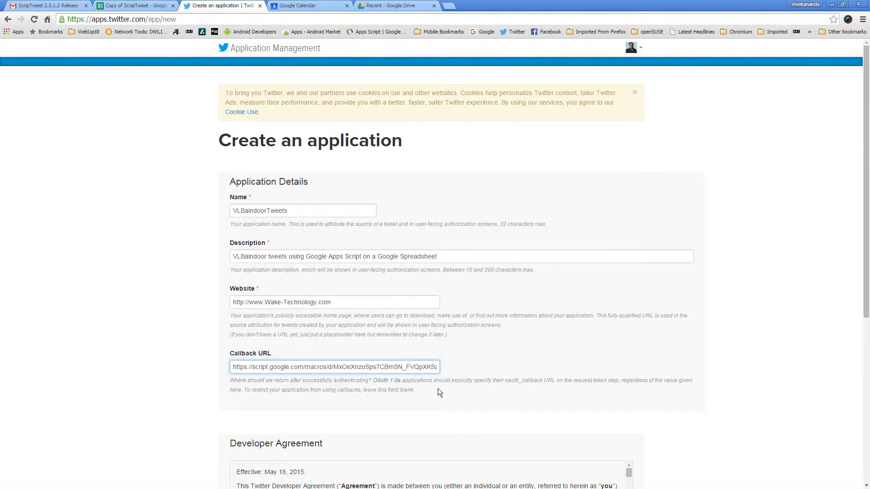
pyautogui.scroll(-2, 438, 388)
pyautogui.scroll(-2, 317, 380)
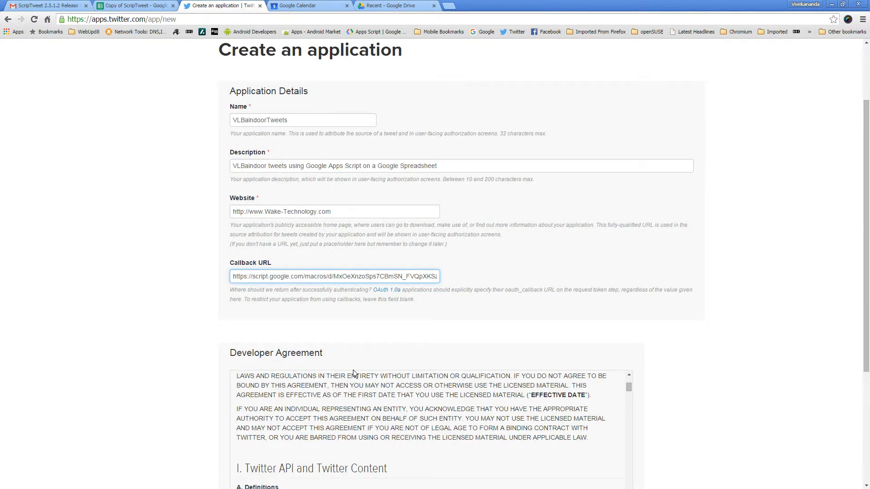
# Read through the Developer Agreement, tick 'Yes, I agree' and create the VLBaindoorTweets application
pyautogui.scroll(-3, 721, 345)
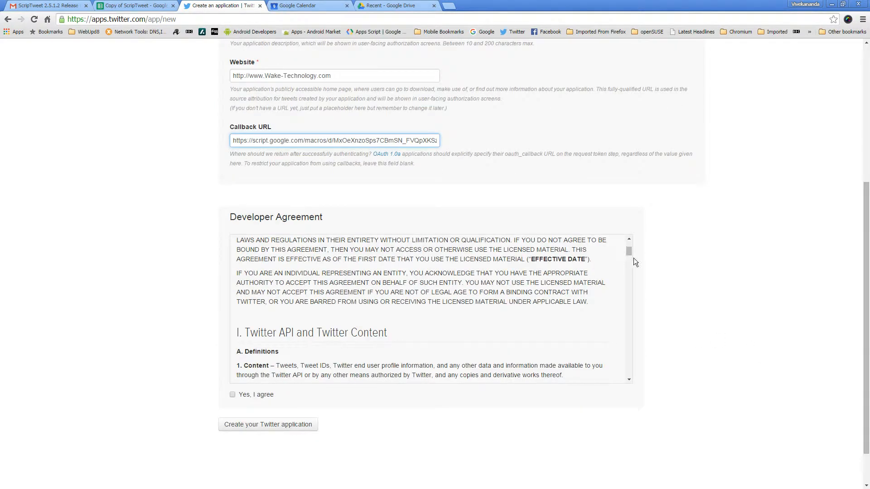
pyautogui.click(628, 240)
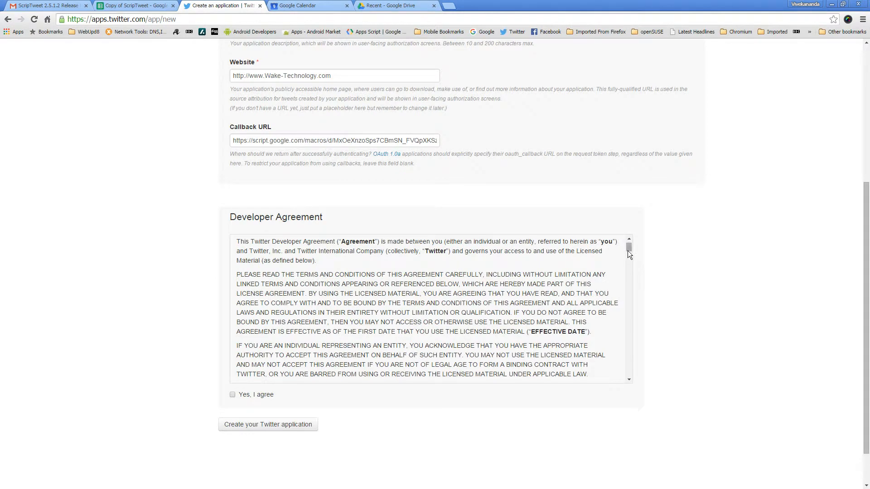
pyautogui.moveTo(627, 248); pyautogui.dragTo(631, 378)
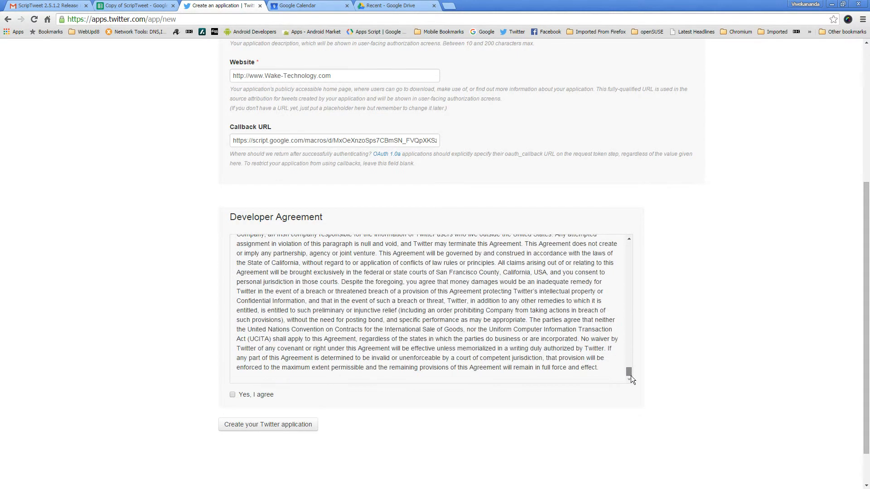
pyautogui.click(232, 396)
pyautogui.click(274, 428)
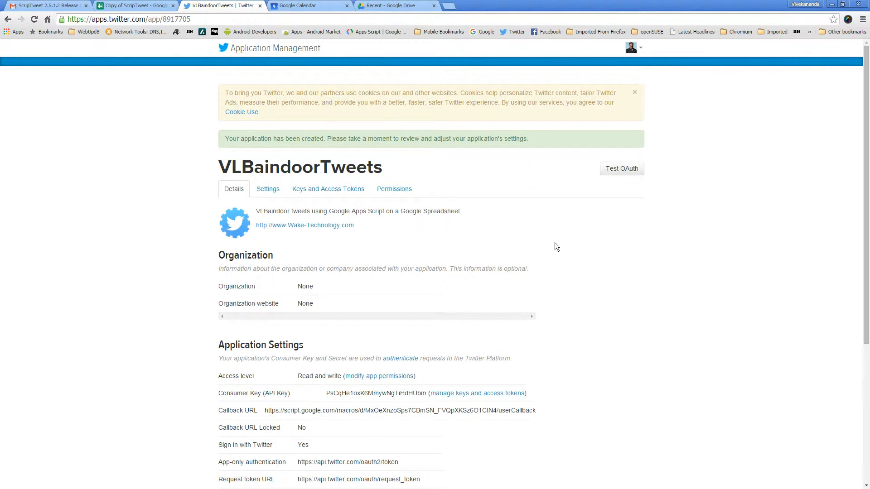
# Give the VLBaindoorTweets app read, write and direct-message access permissions and save them
pyautogui.scroll(-4, 560, 239)
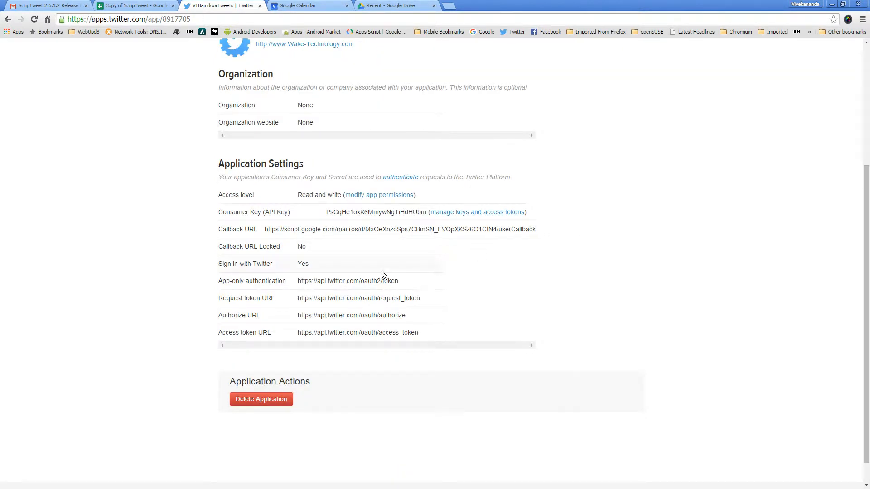
pyautogui.click(372, 196)
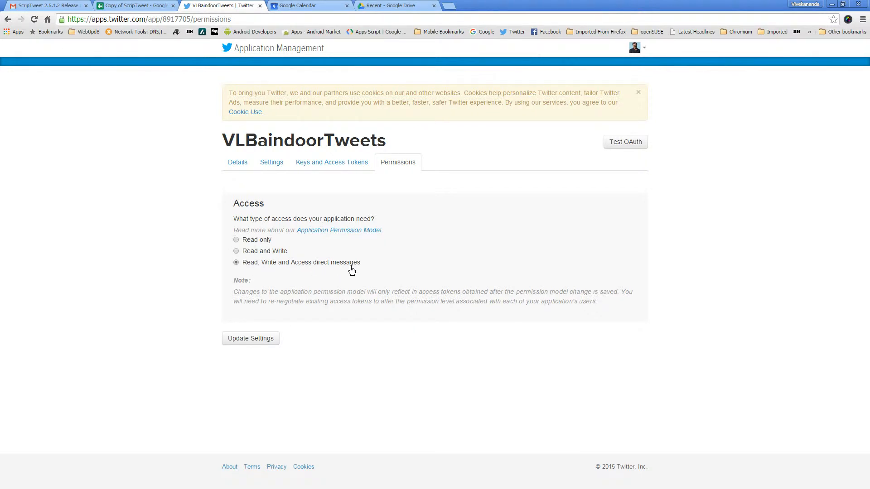
pyautogui.click(245, 343)
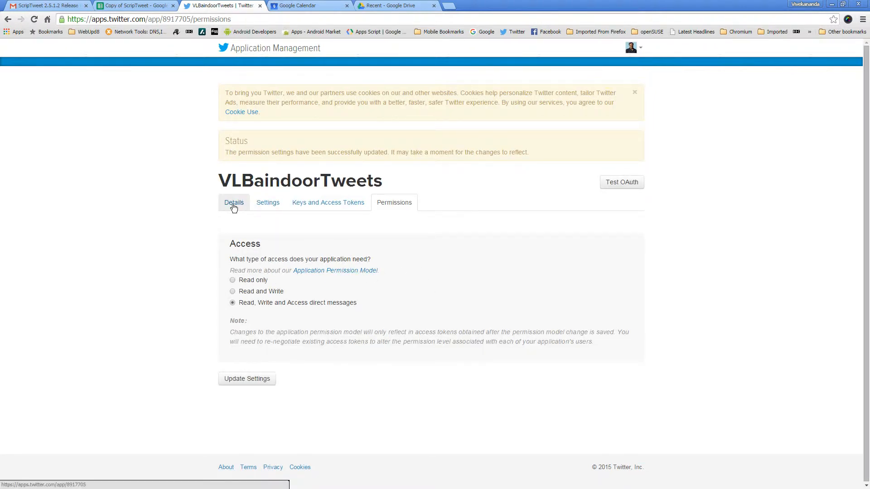
# Review the app's Settings page, then go back to the ScripTweet connection instructions
pyautogui.click(268, 206)
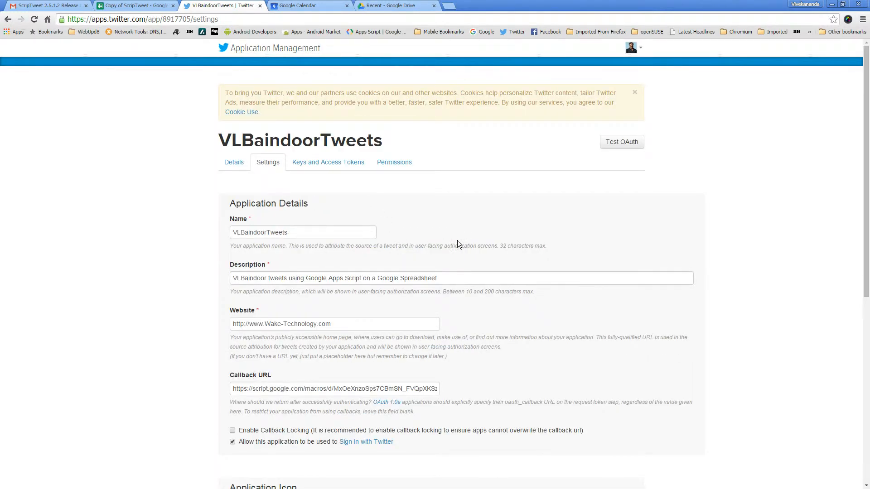
pyautogui.scroll(-6, 457, 244)
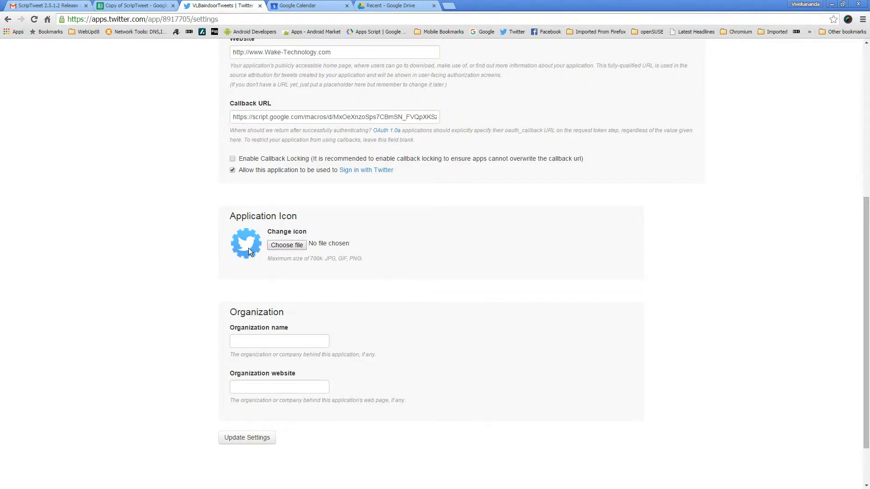
pyautogui.scroll(-2, 437, 262)
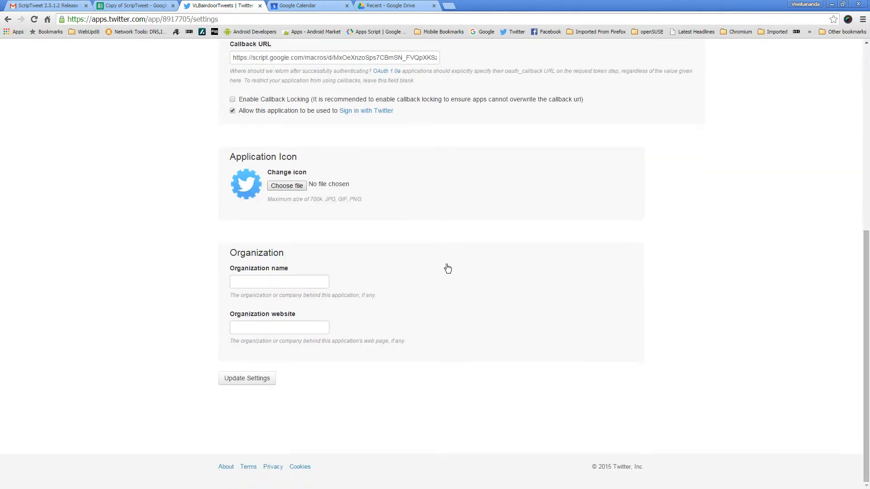
pyautogui.scroll(4, 448, 262)
pyautogui.scroll(3, 452, 263)
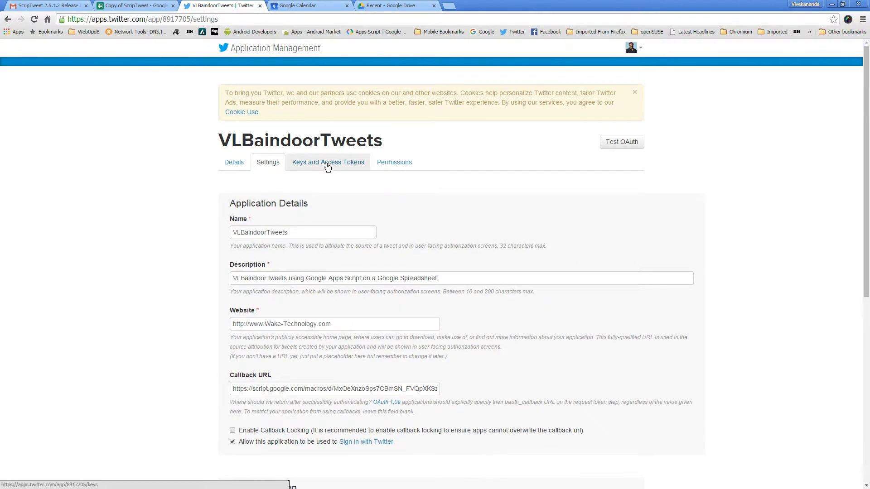
pyautogui.click(125, 8)
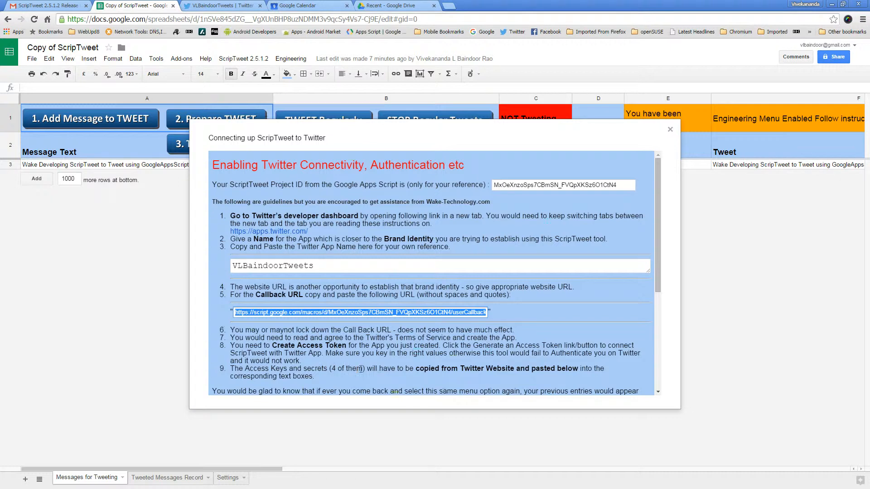
# Look over the VLBaindoorTweets Settings, then view its Keys and Access Tokens page with the consumer key and secret
pyautogui.click(223, 6)
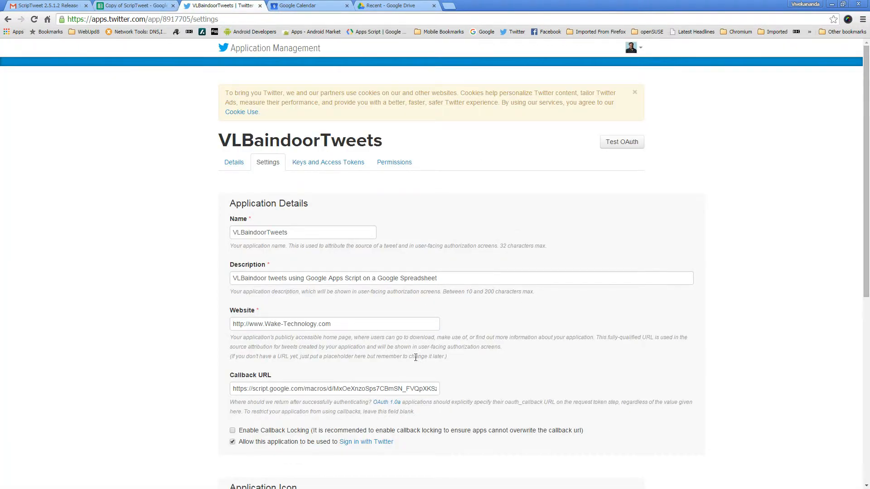
pyautogui.scroll(-6, 523, 321)
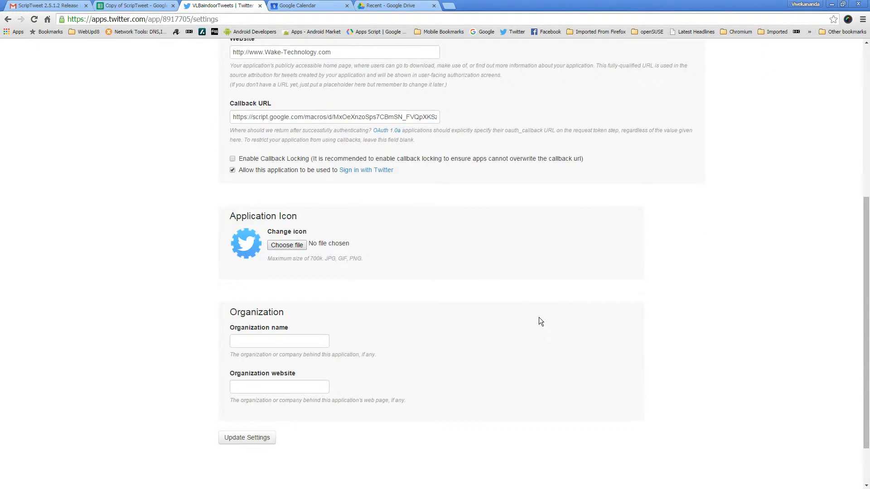
pyautogui.scroll(-2, 539, 317)
pyautogui.scroll(6, 466, 303)
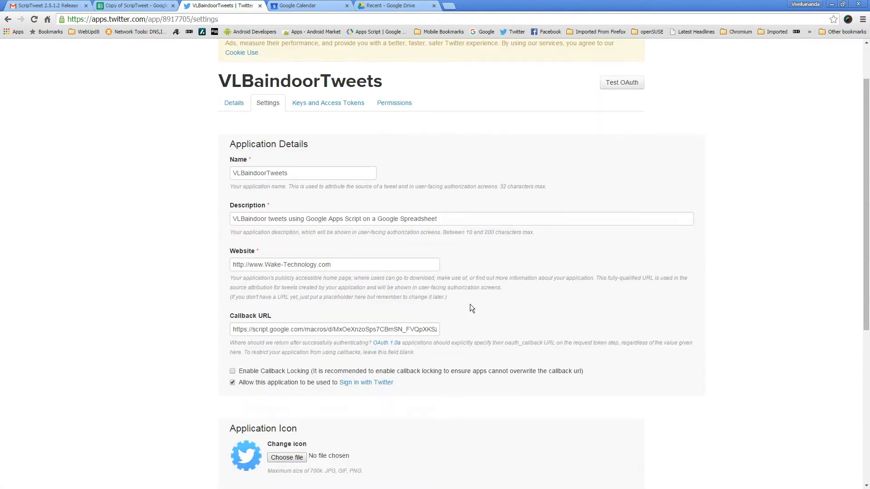
pyautogui.scroll(1, 472, 303)
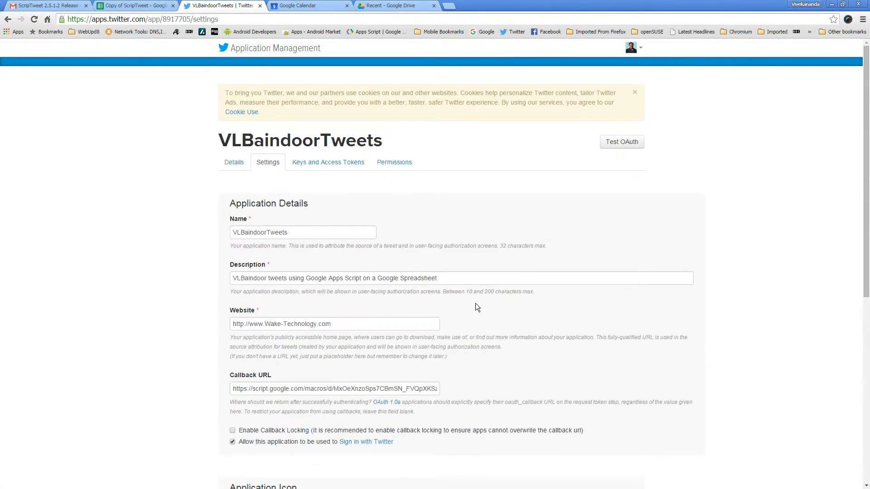
pyautogui.click(321, 166)
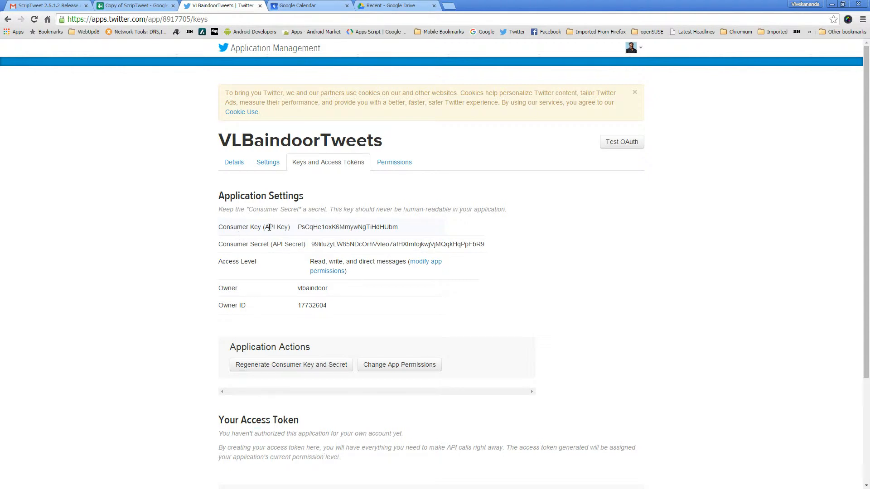
pyautogui.scroll(-1, 490, 322)
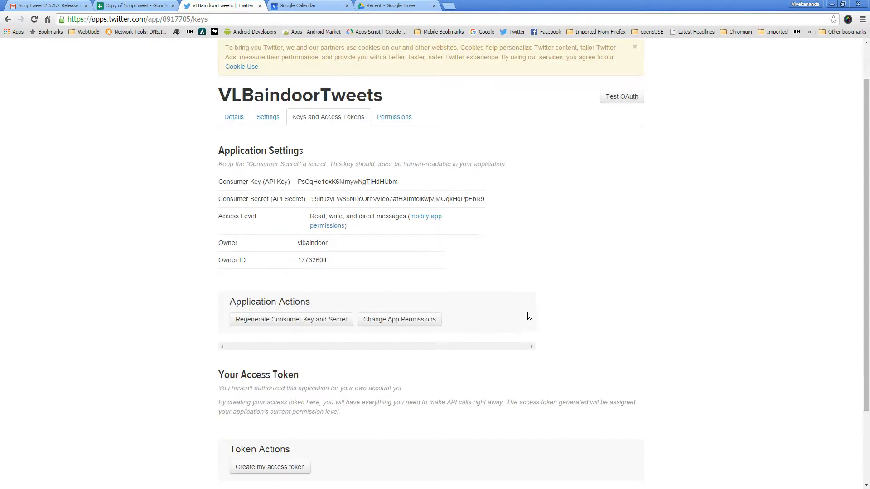
pyautogui.scroll(-2, 517, 298)
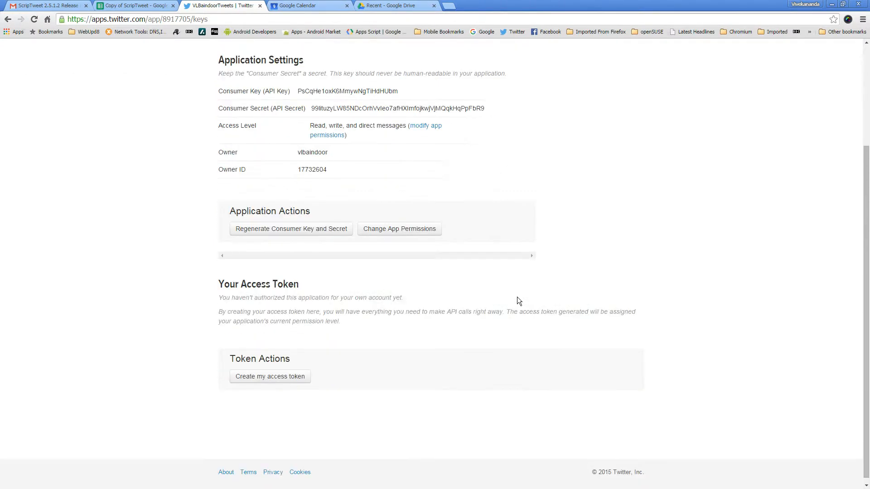
# Create the VLBaindoorTweets access token and scroll to see the Access Token and Access Token Secret
pyautogui.click(265, 379)
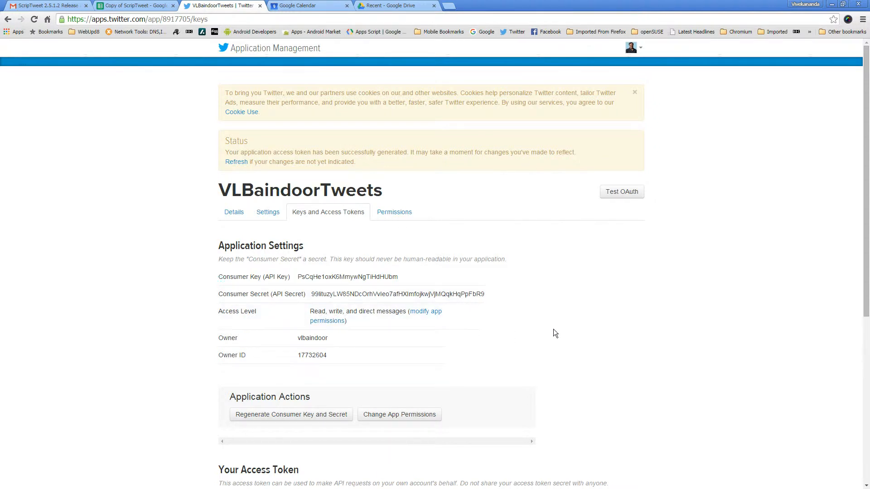
pyautogui.scroll(-3, 527, 338)
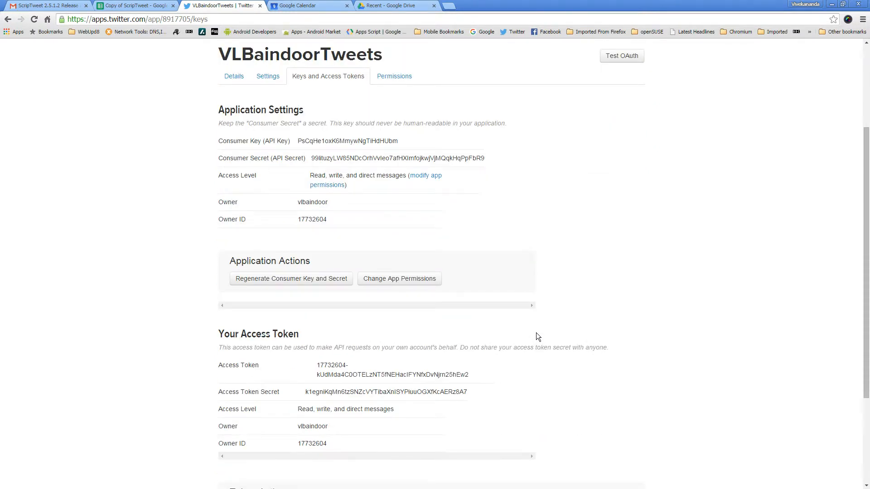
pyautogui.scroll(-2, 537, 336)
pyautogui.scroll(2, 561, 327)
# Remove the 'Paste your Consumer Key here.' placeholder from the ScripTweet Consumer Key box
pyautogui.click(116, 9)
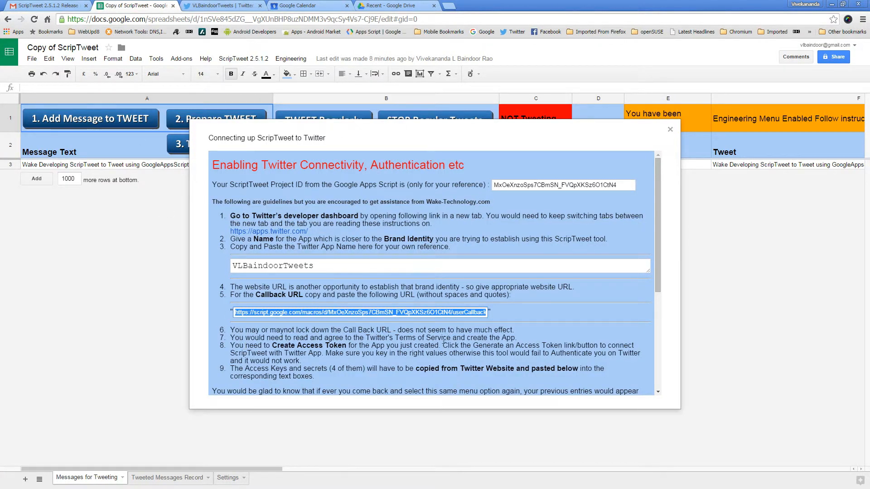
pyautogui.scroll(-1, 443, 340)
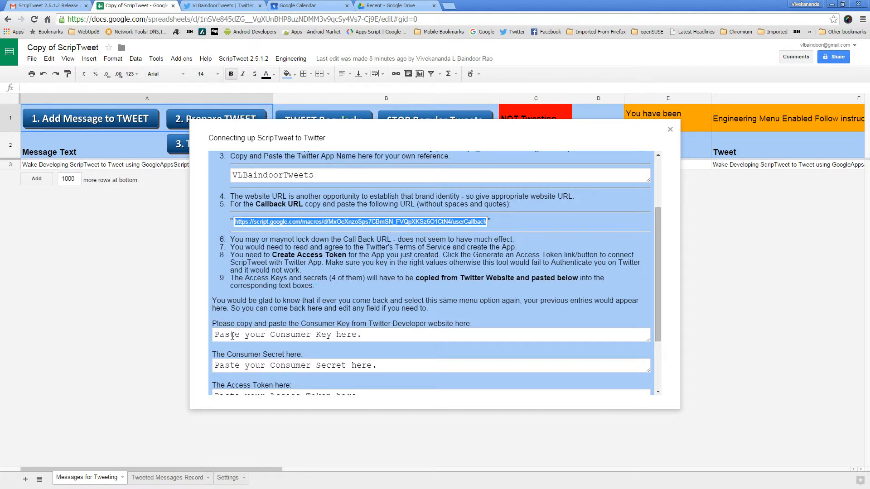
pyautogui.moveTo(363, 335); pyautogui.dragTo(195, 342)
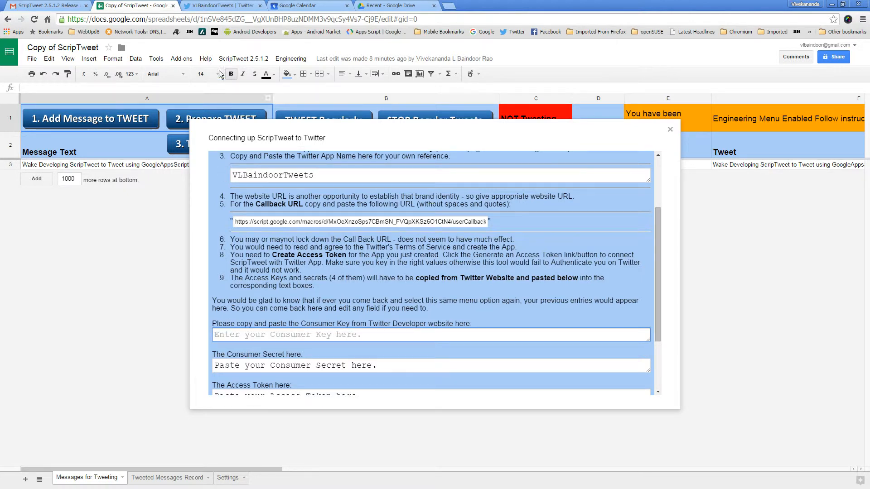
pyautogui.click(217, 6)
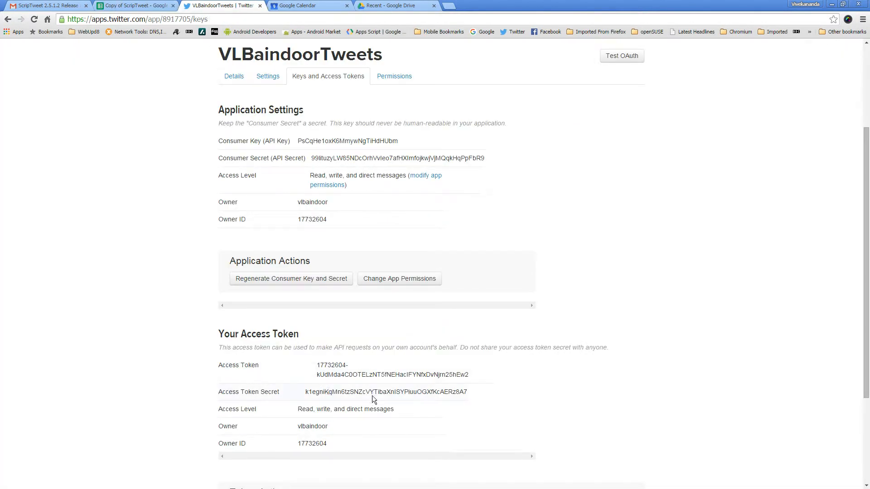
# Highlight the Consumer Key (API Key) value on the Twitter keys page, then return to the ScripTweet dialog
pyautogui.moveTo(472, 375); pyautogui.dragTo(319, 366)
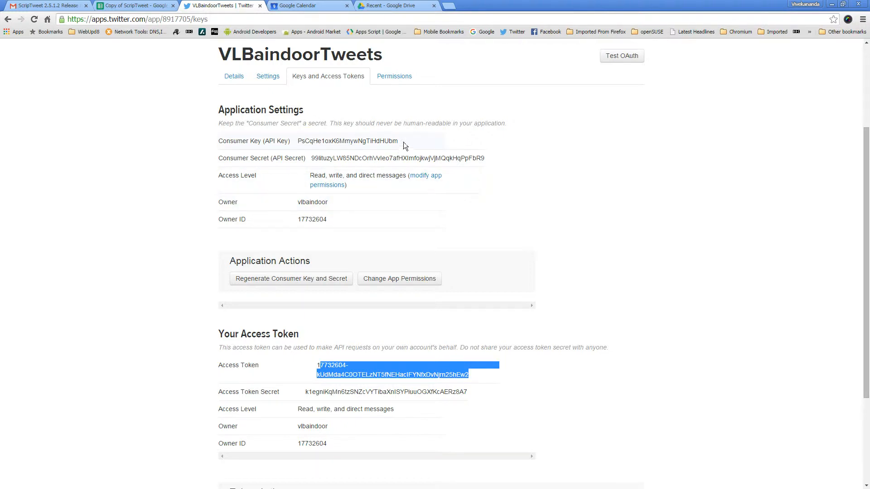
pyautogui.moveTo(403, 142); pyautogui.dragTo(299, 146)
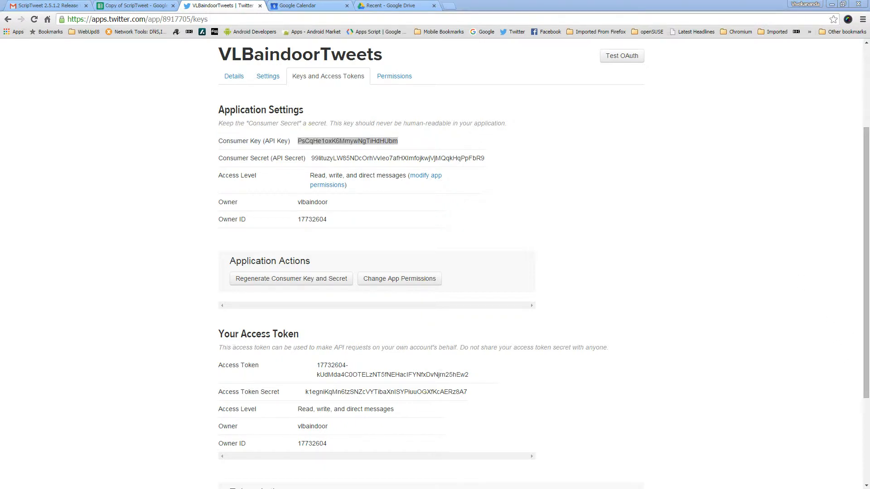
pyautogui.click(141, 6)
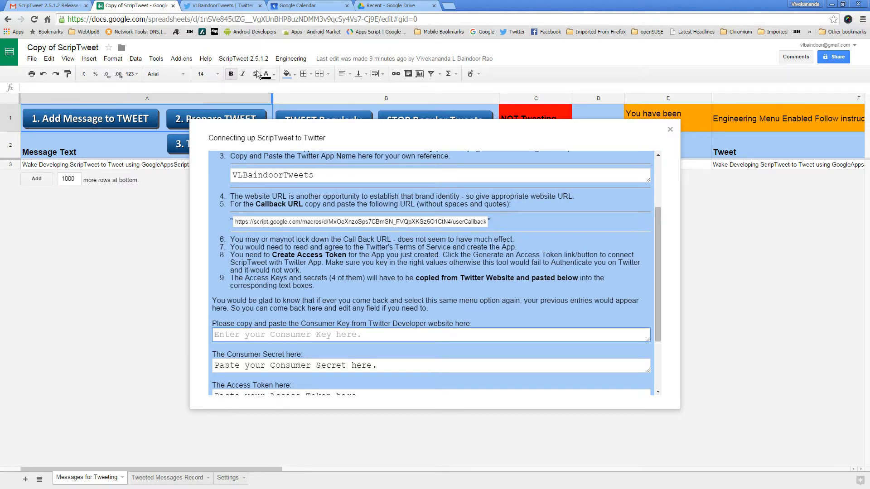
# Copy the Twitter app's Consumer Key and paste it into the ScripTweet Consumer Key box
pyautogui.click(216, 7)
pyautogui.click(407, 143)
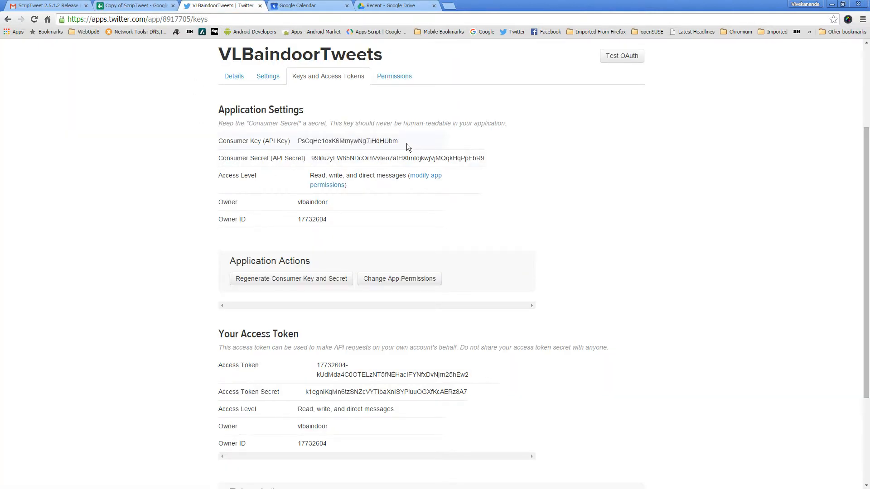
pyautogui.moveTo(402, 142); pyautogui.dragTo(299, 140)
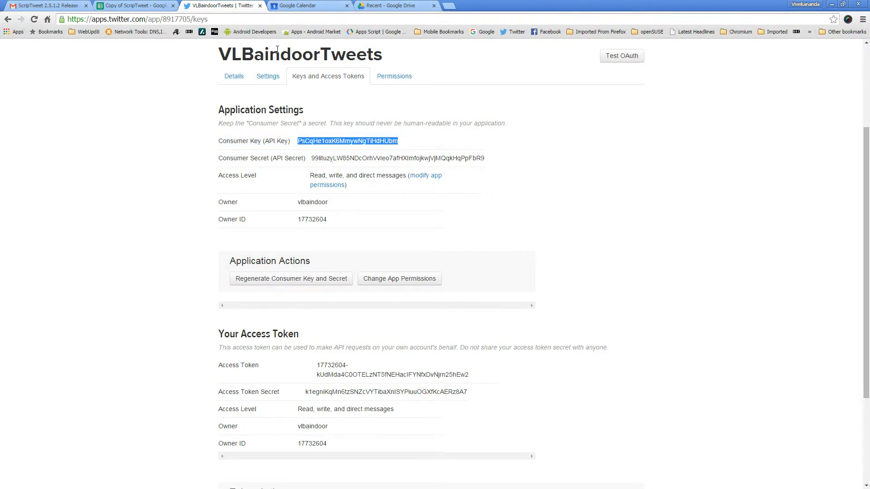
pyautogui.click(136, 6)
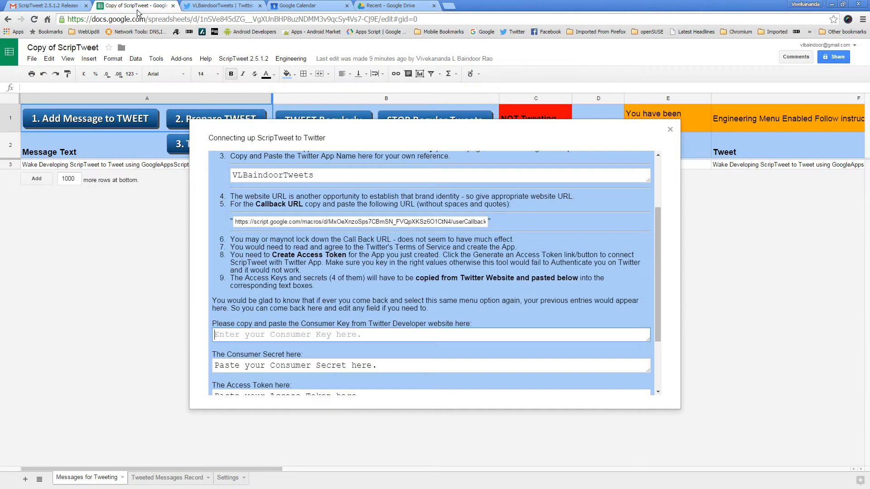
pyautogui.click(364, 334)
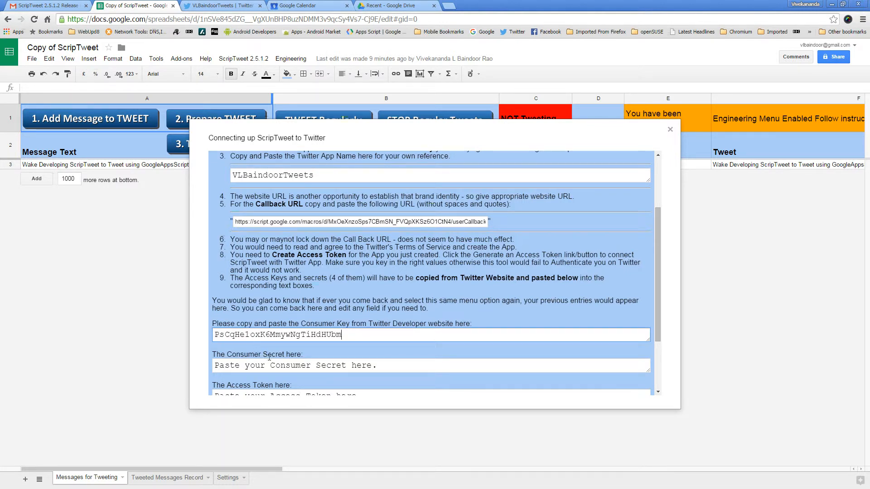
# Paste the Consumer Secret over its placeholder text and remove the extra blank line
pyautogui.click(248, 5)
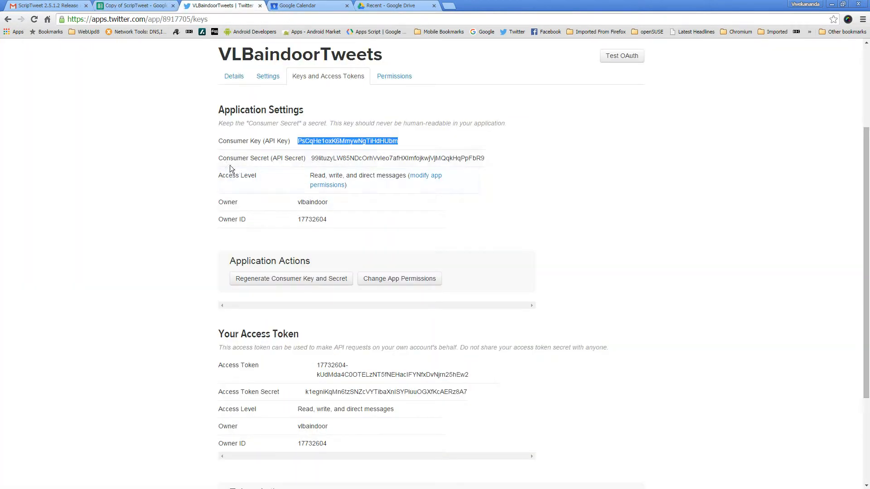
pyautogui.moveTo(485, 159); pyautogui.dragTo(313, 164)
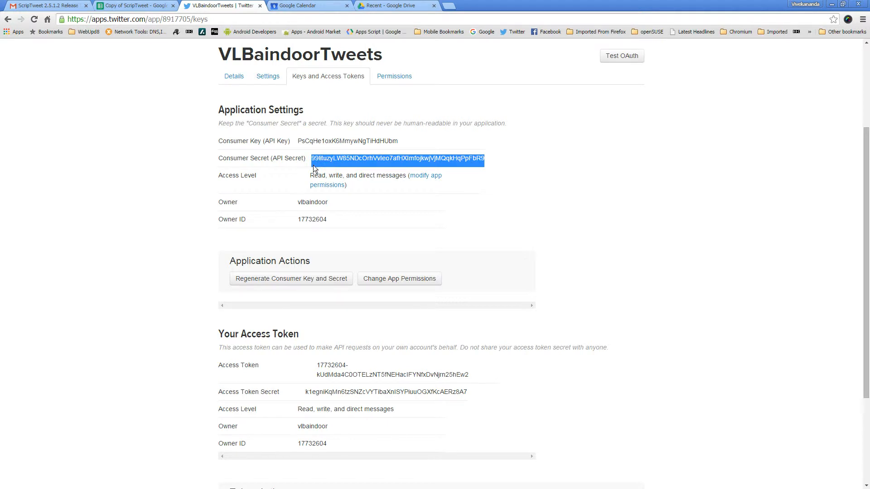
pyautogui.click(120, 6)
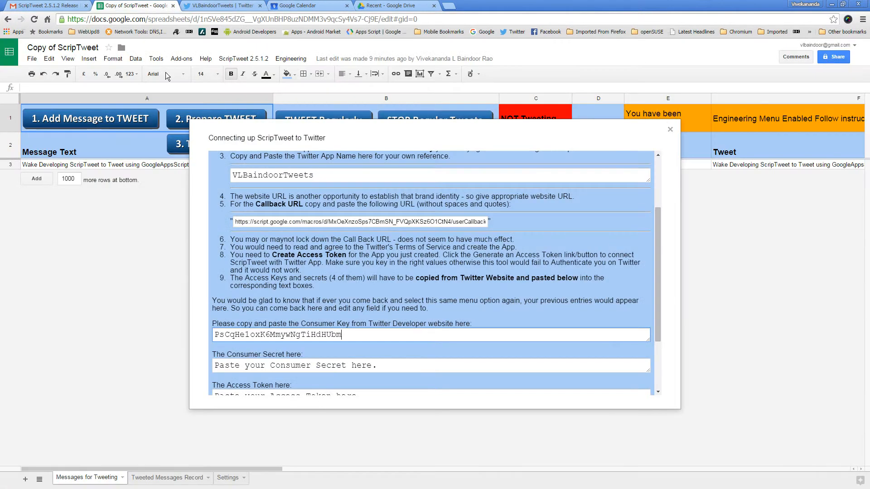
pyautogui.moveTo(380, 365); pyautogui.dragTo(213, 365)
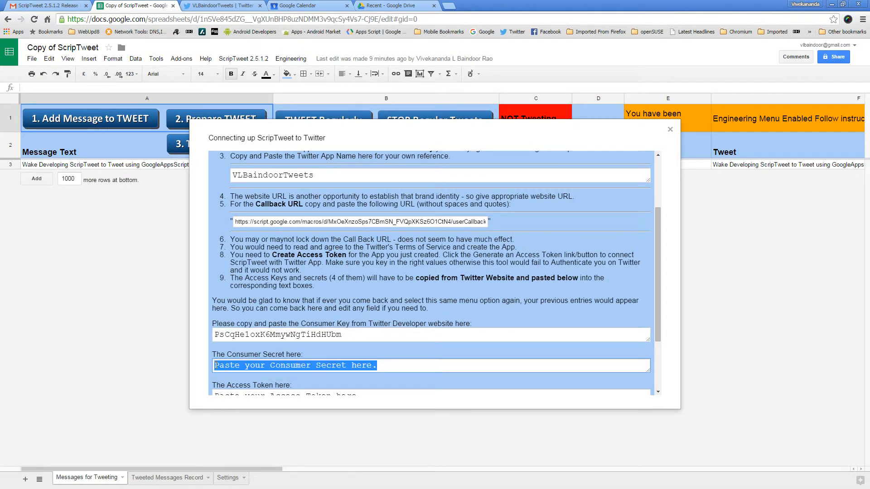
pyautogui.hotkey('ctrl', 'v')
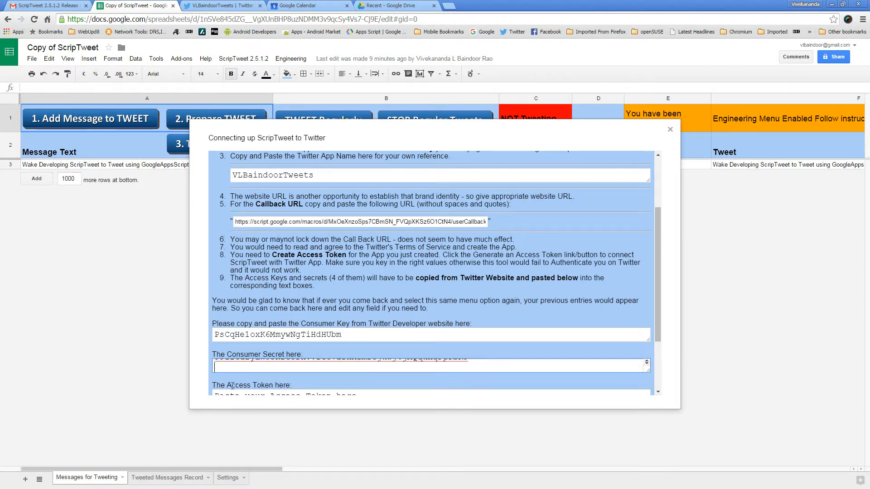
pyautogui.press('BackSpace')
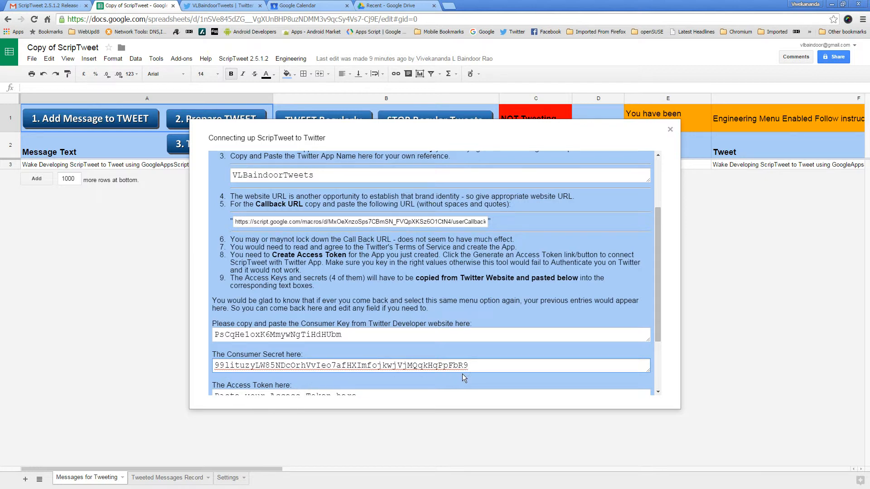
# Copy the Access Token from Twitter and paste it into the cleared Access Token field
pyautogui.click(226, 6)
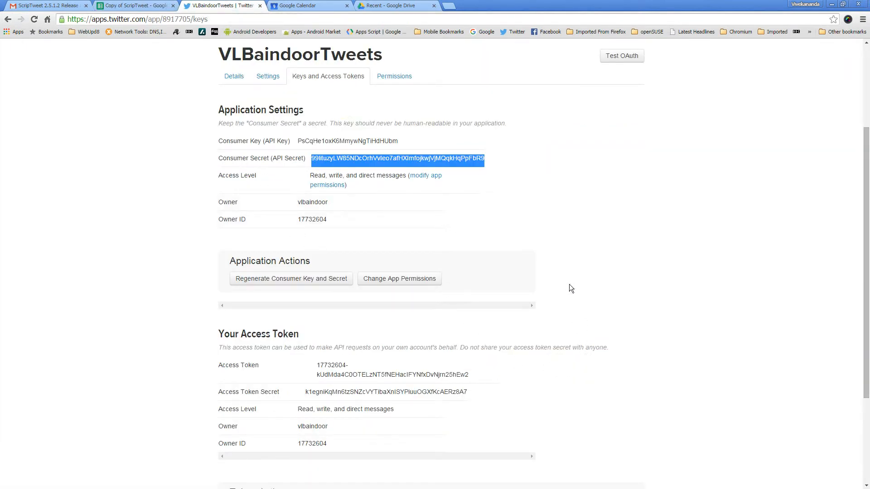
pyautogui.scroll(-2, 569, 284)
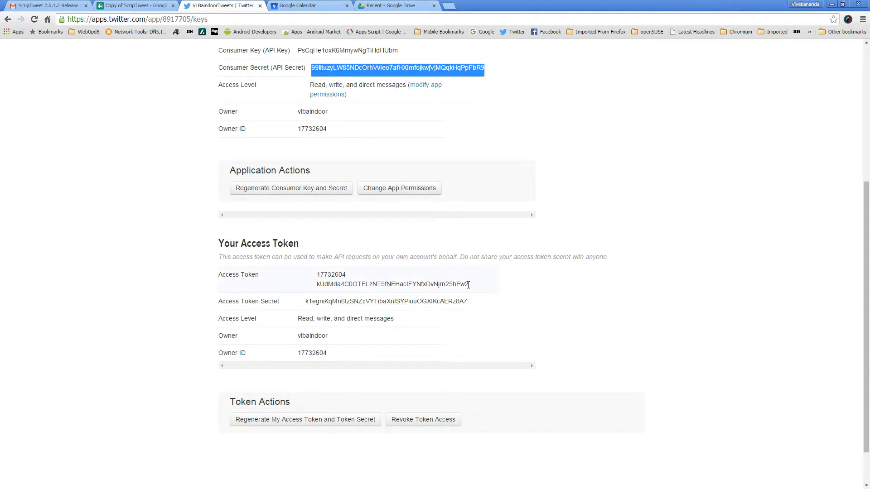
pyautogui.moveTo(468, 284); pyautogui.dragTo(317, 275)
pyautogui.hotkey('ctrl', 'c')
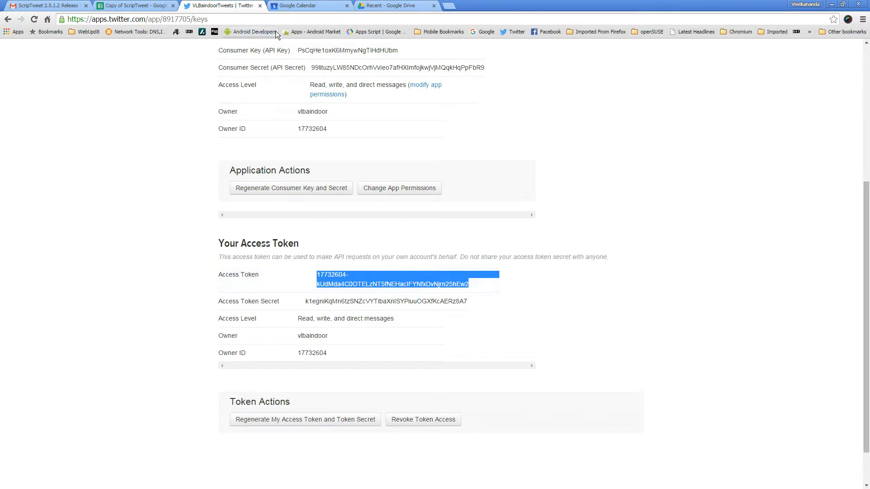
pyautogui.click(136, 6)
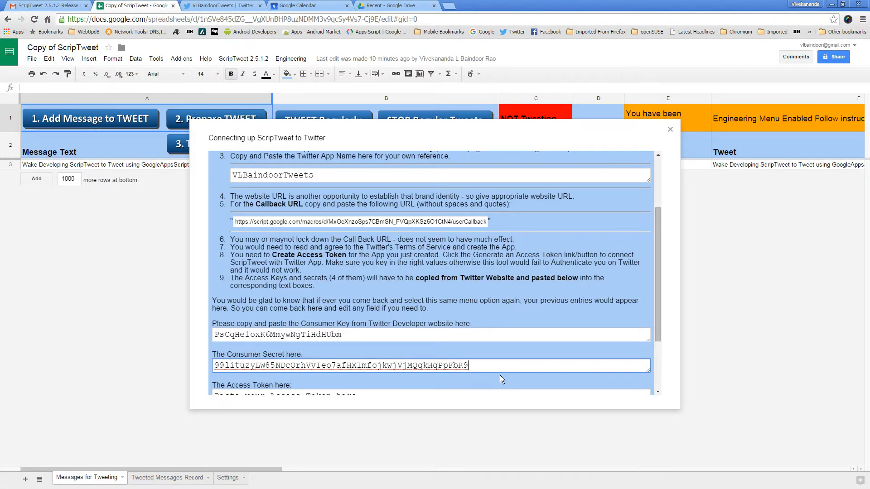
pyautogui.scroll(-1, 499, 375)
pyautogui.click(382, 350)
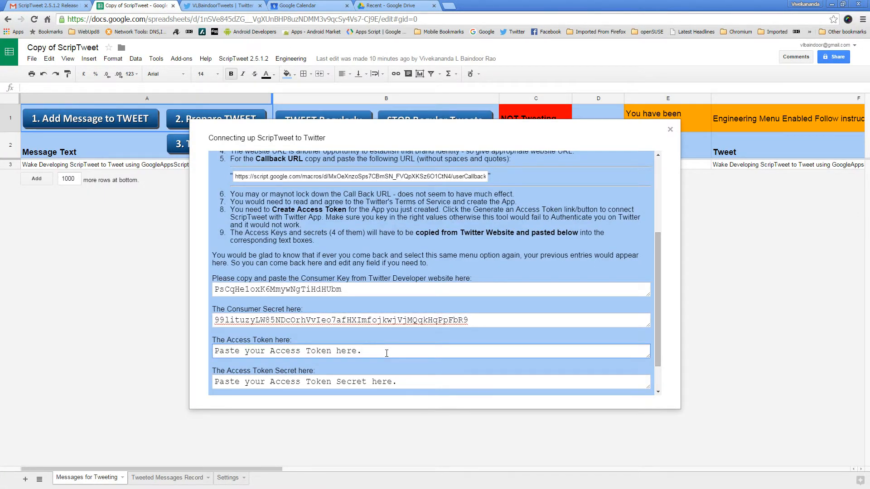
pyautogui.hotkey('ctrl', 'a')
pyautogui.press('BackSpace')
pyautogui.hotkey('ctrl', 'v')
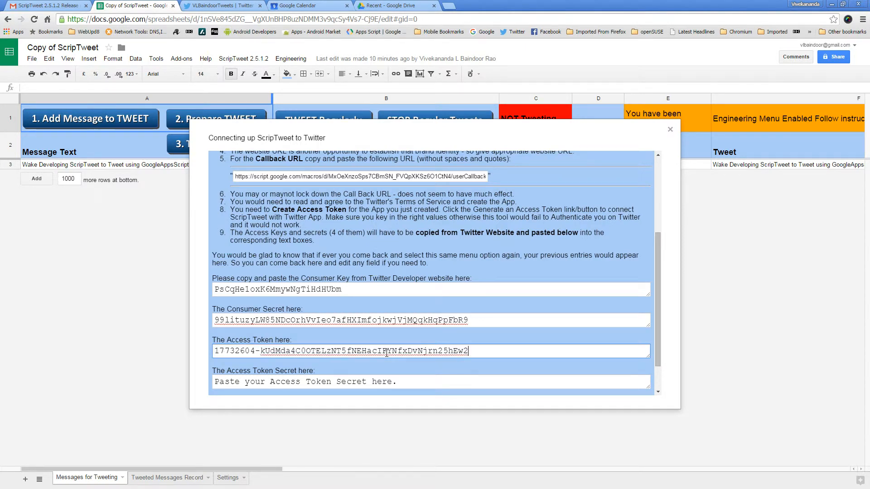
# Copy the Access Token Secret and paste it over the Access Token Secret placeholder
pyautogui.click(231, 6)
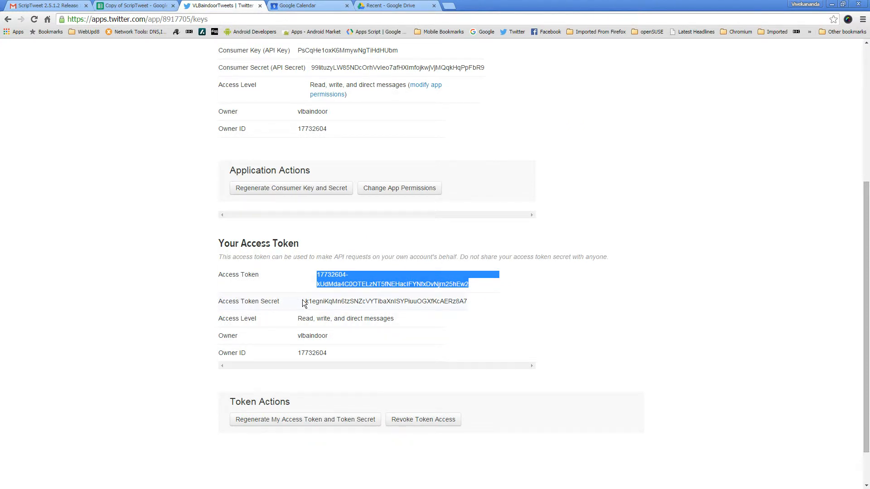
pyautogui.moveTo(305, 301); pyautogui.dragTo(469, 304)
pyautogui.hotkey('ctrl', 'c')
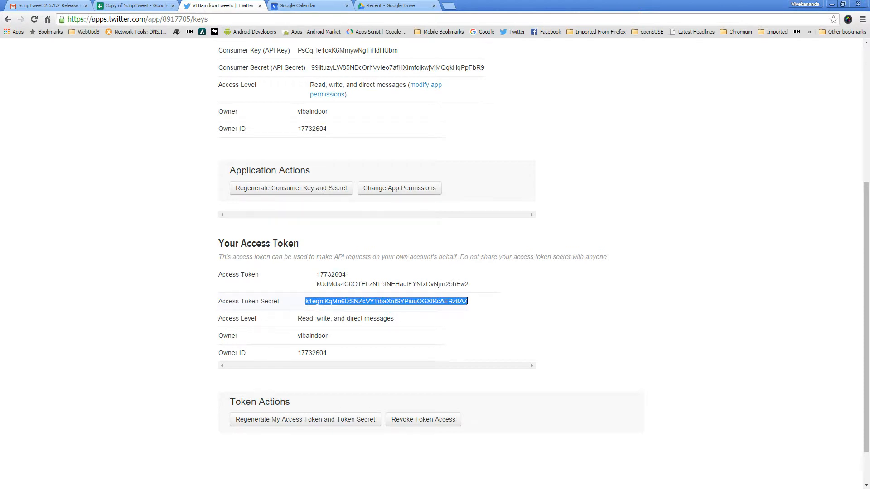
pyautogui.click(123, 5)
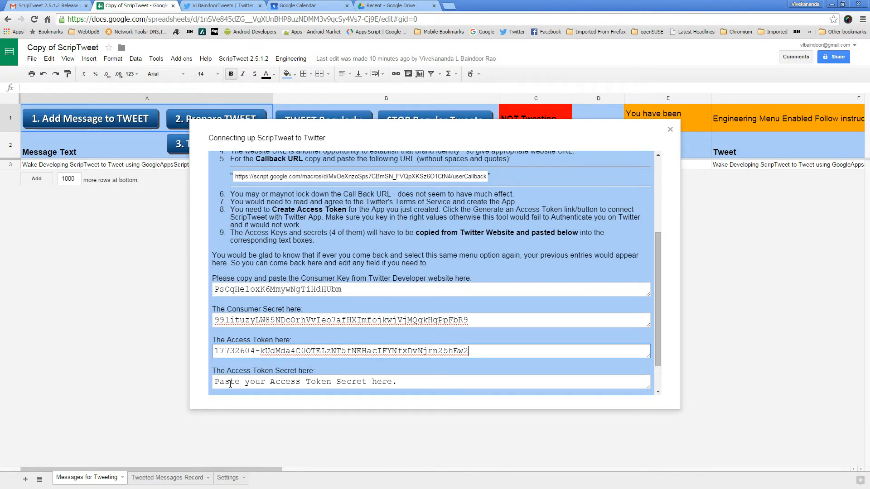
pyautogui.moveTo(405, 381); pyautogui.dragTo(208, 384)
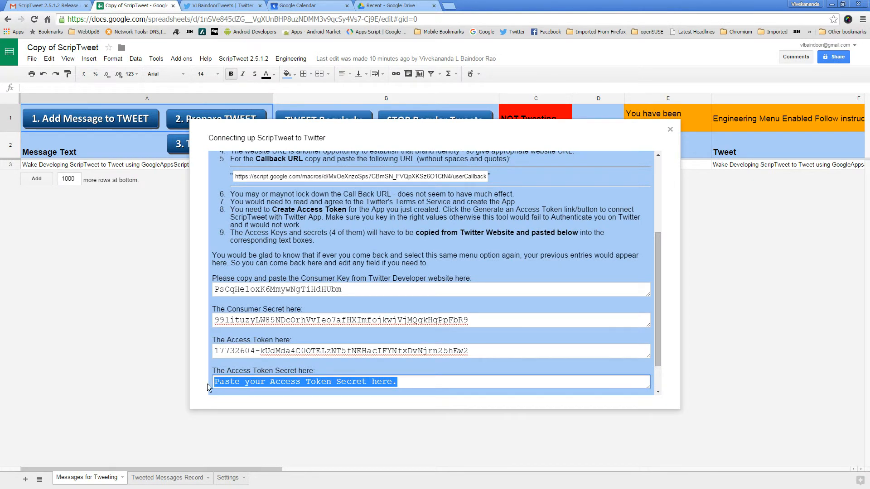
pyautogui.hotkey('ctrl', 'v')
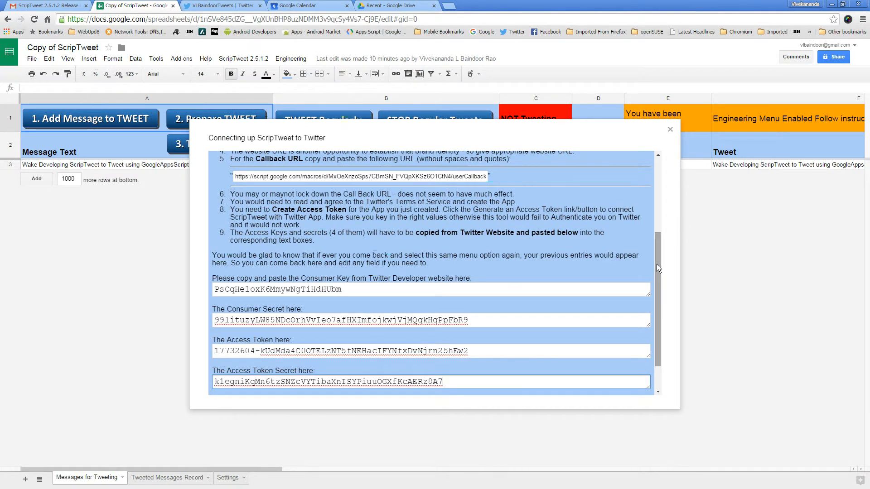
pyautogui.moveTo(658, 267); pyautogui.dragTo(662, 315)
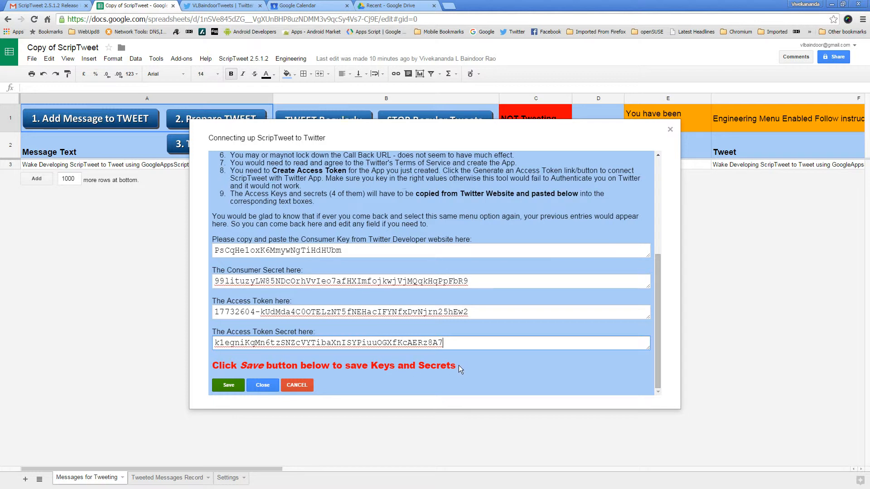
# Save the four Twitter keys and secrets in the Connecting up ScripTweet to Twitter dialog, then close it
pyautogui.click(227, 386)
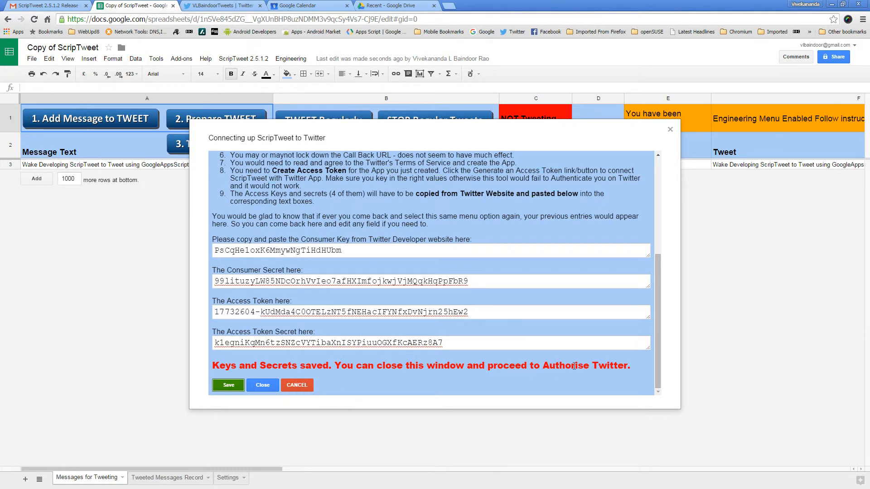
pyautogui.click(262, 385)
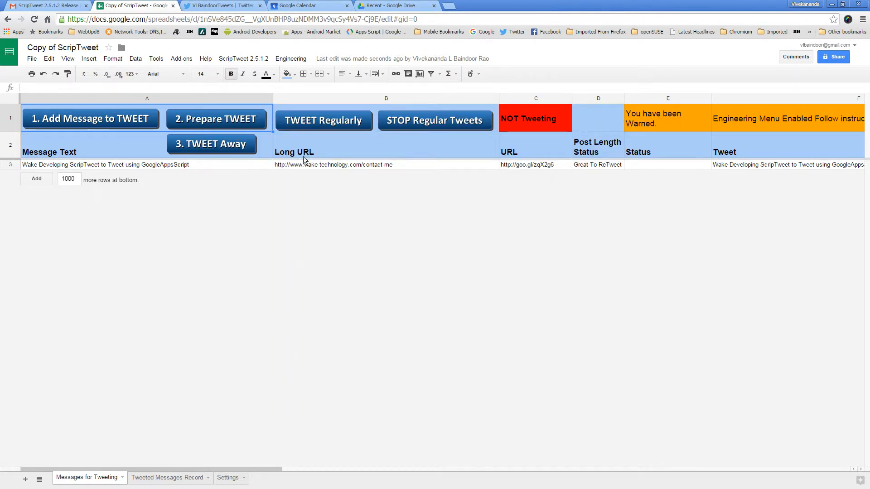
# Choose [Engr] Authorize Twitter from the Engineering menu
pyautogui.click(297, 60)
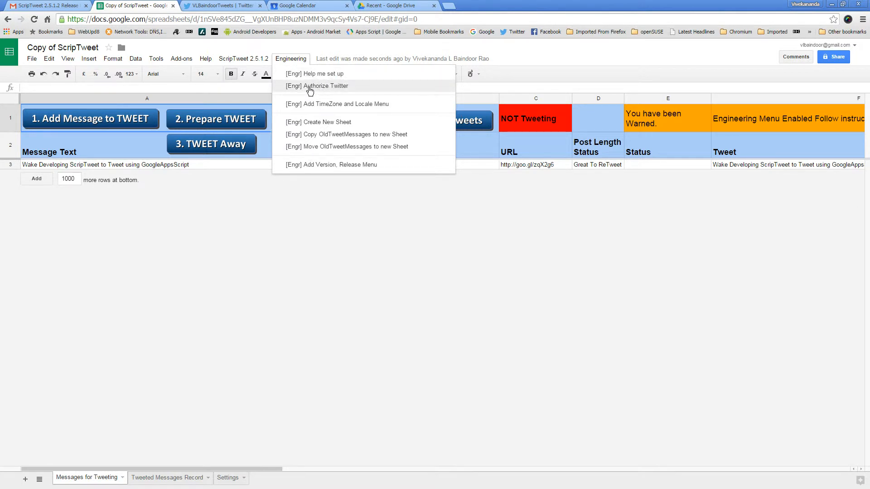
pyautogui.click(331, 86)
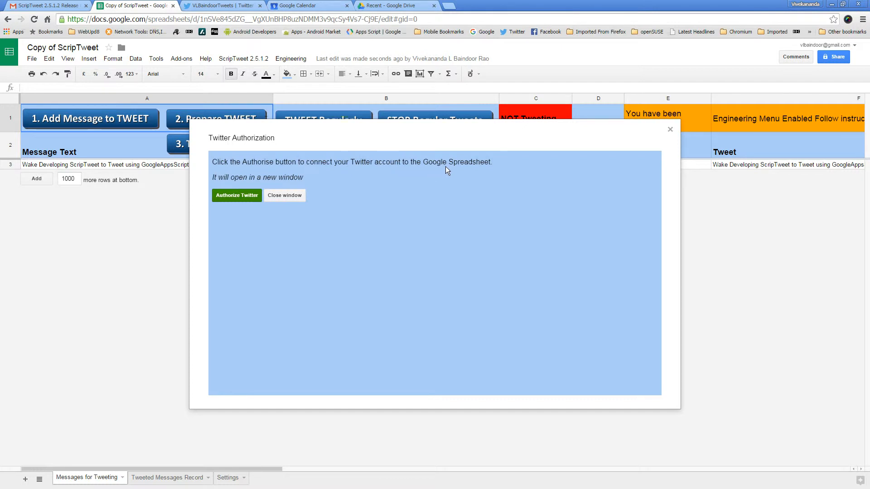
# Launch Twitter's authorization page for VLBaindoorTweets from the Twitter Authorization dialog
pyautogui.click(229, 197)
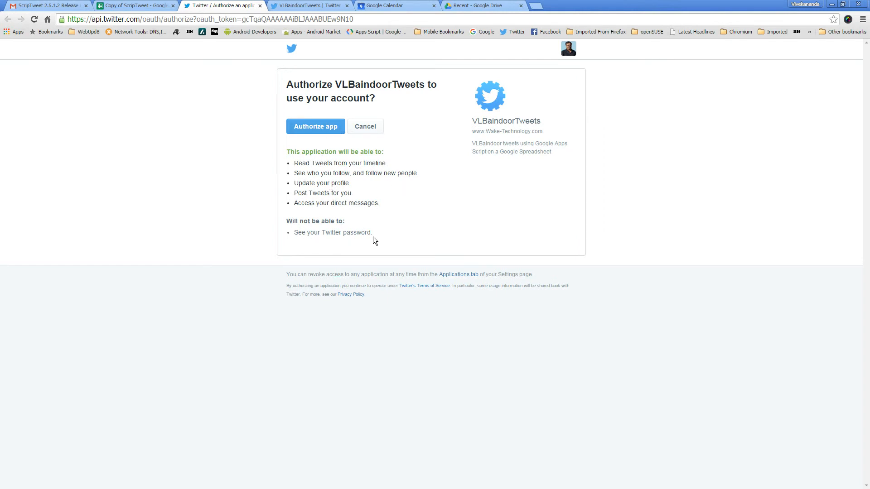
# Authorize the VLBaindoorTweets app, then close the Twitter Authorization Status success tab
pyautogui.click(311, 129)
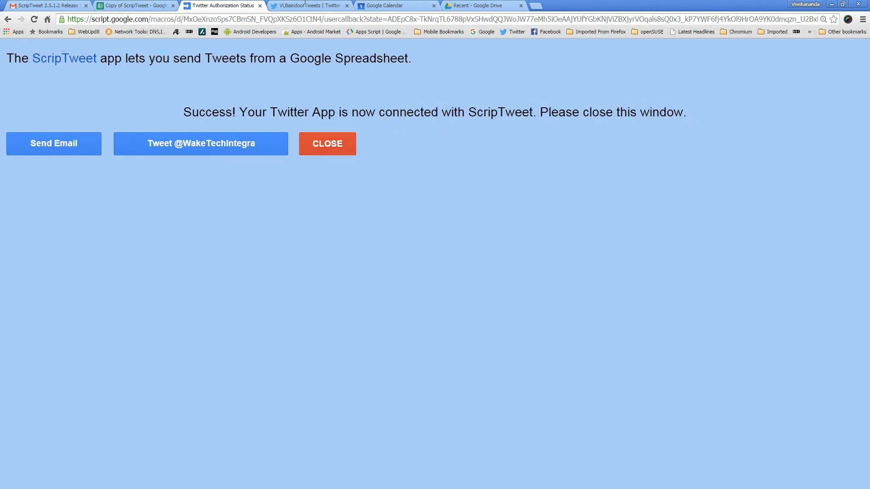
pyautogui.click(260, 6)
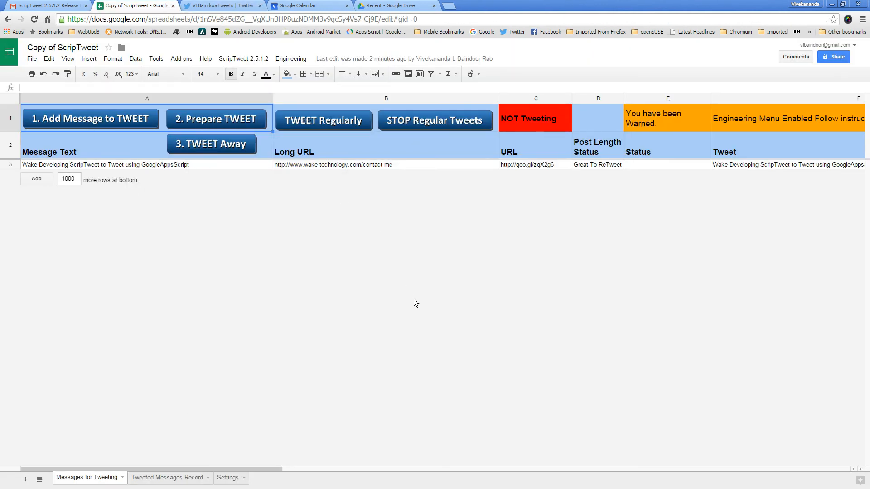